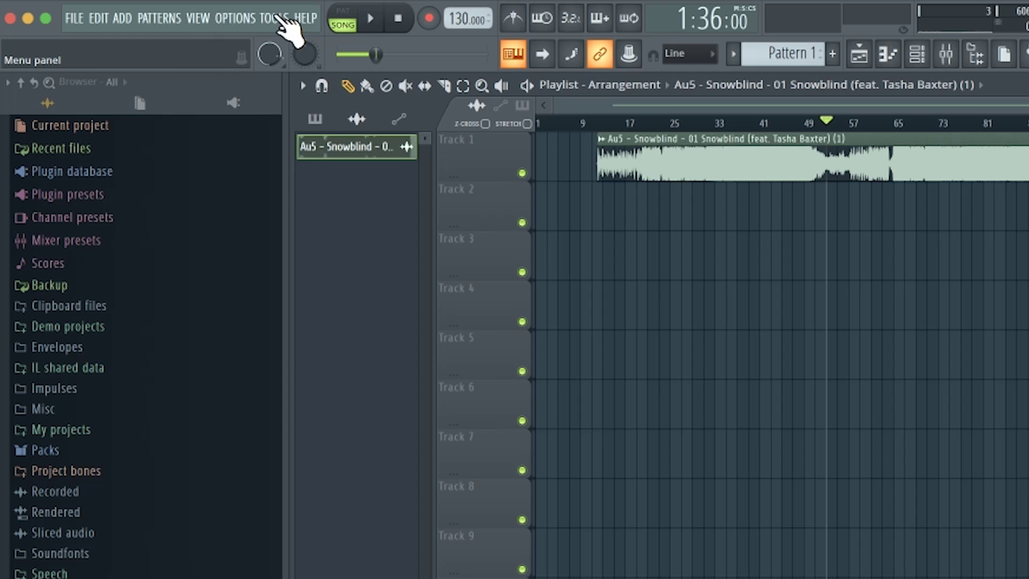
- Create a new project from File > New from template > Minimal > Empty
{"action": "left_click", "coordinate": [75, 19]}
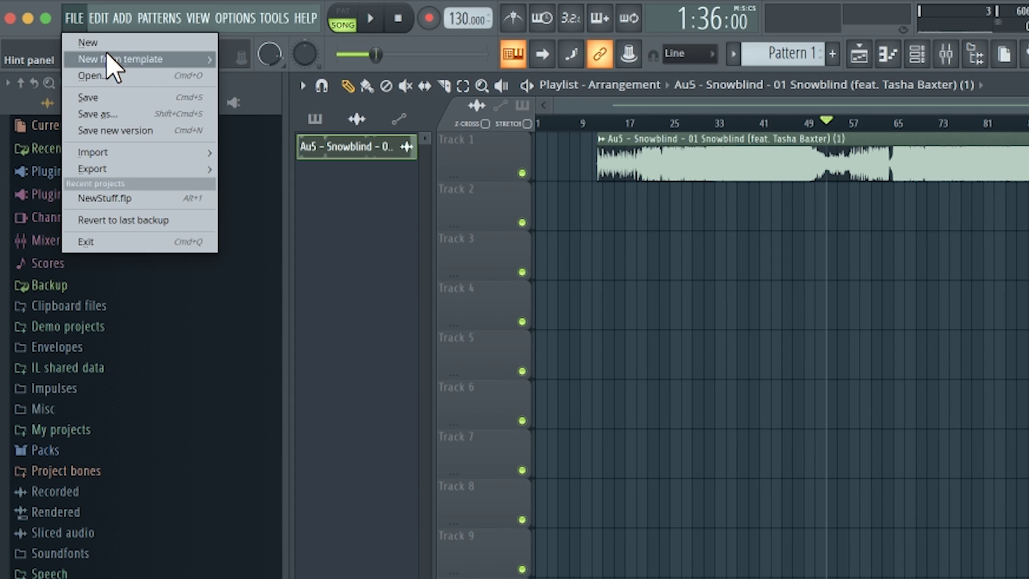
{"action": "mouse_move", "coordinate": [121, 60]}
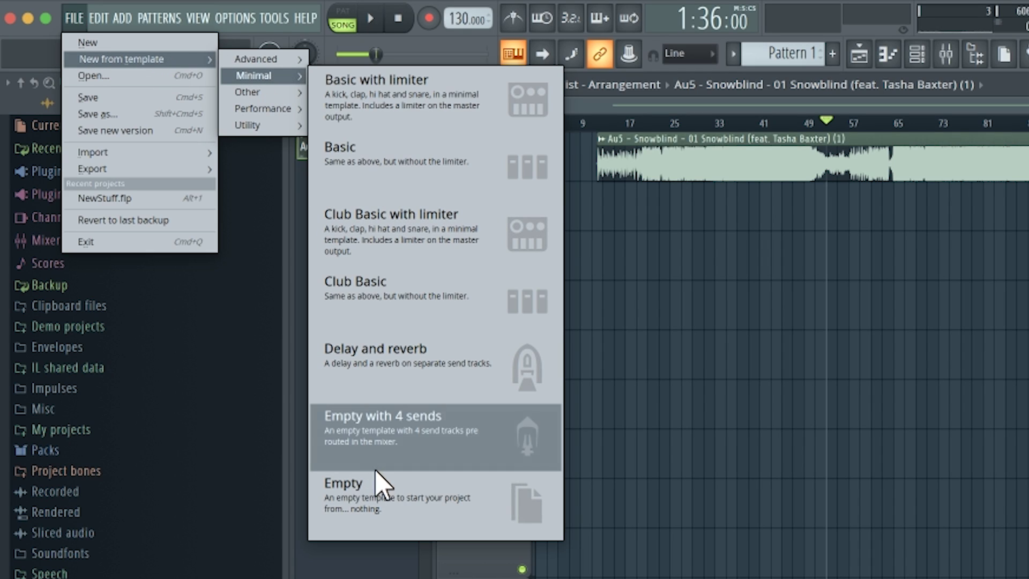
{"action": "left_click", "coordinate": [399, 509]}
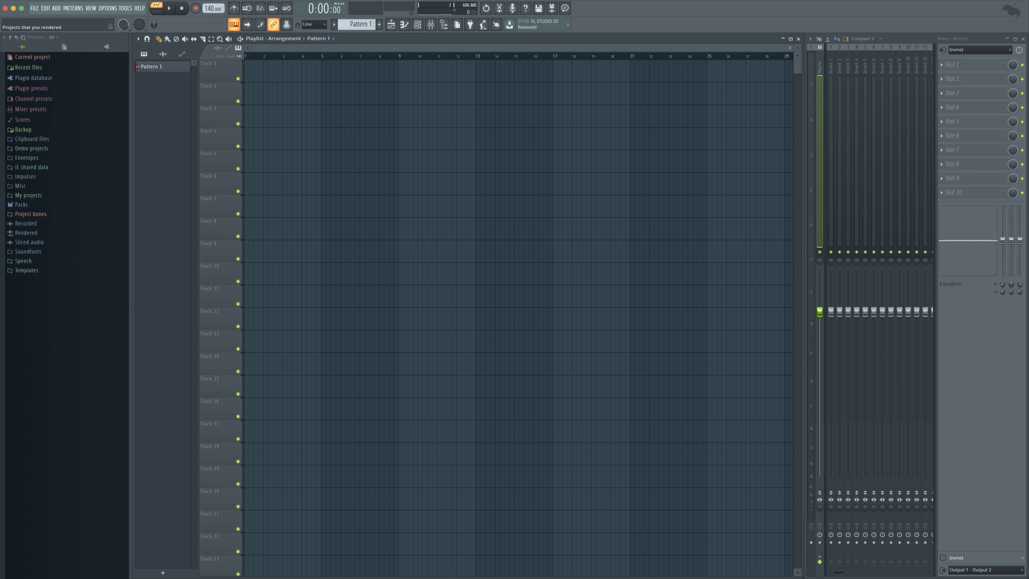
- Place Au5 Snowblind on Track 1 and Razihel Skybreaker on Track 2, starting at bar 3
{"action": "left_click_drag", "start_coordinate": [323, 193], "coordinate": [288, 70]}
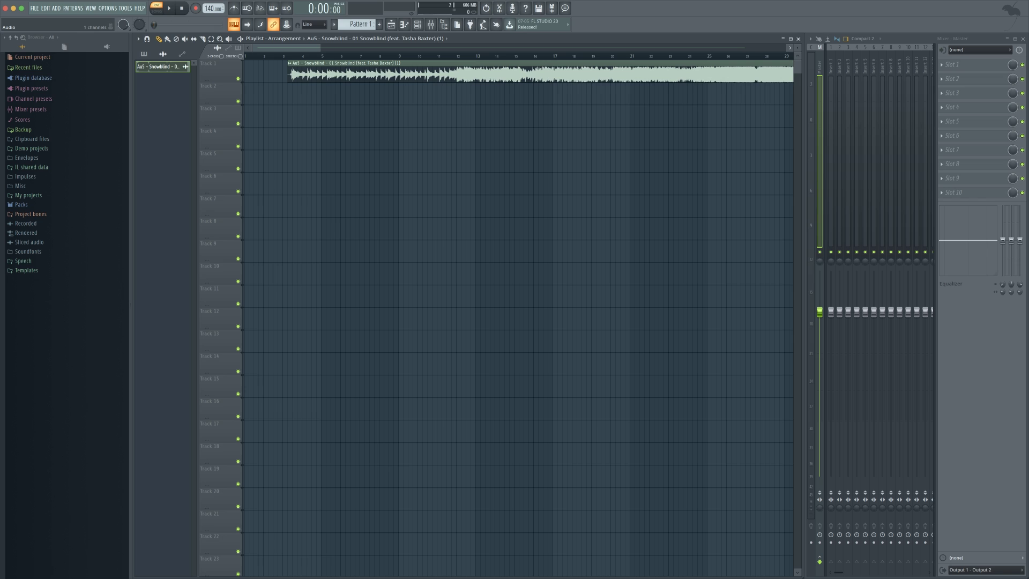
{"action": "left_click_drag", "start_coordinate": [128, 404], "coordinate": [289, 94]}
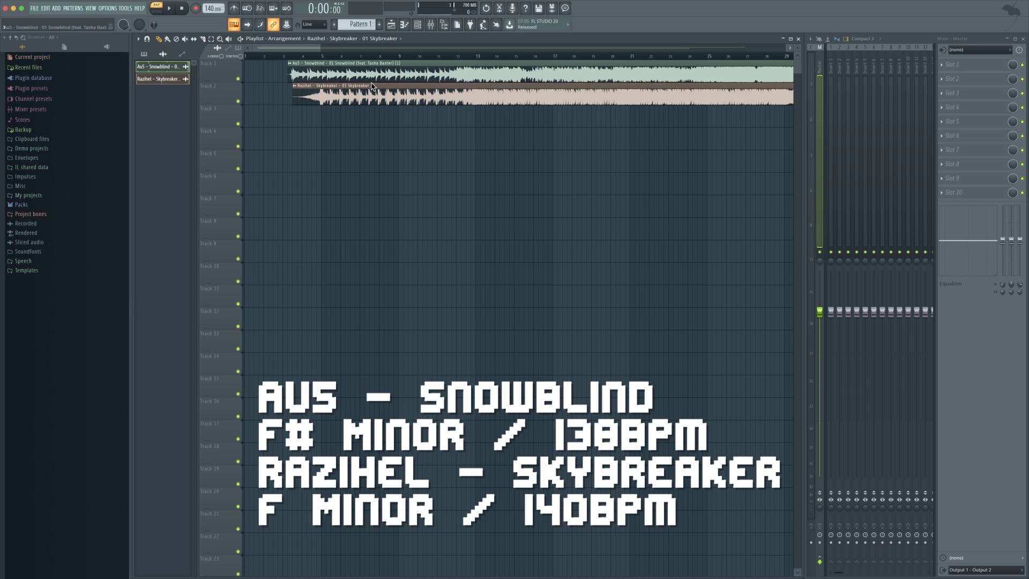
{"action": "left_click_drag", "start_coordinate": [338, 95], "coordinate": [333, 96]}
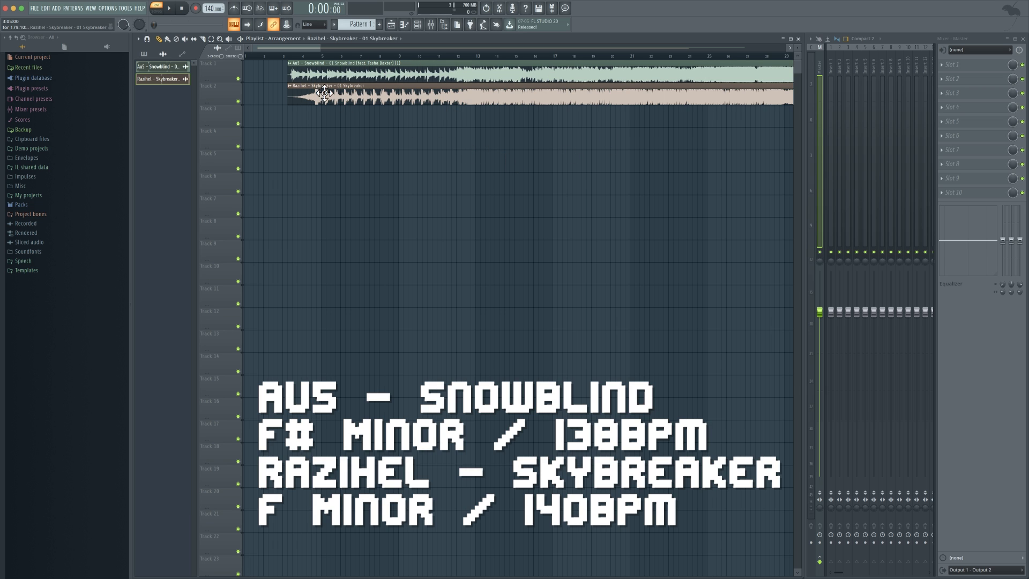
- Set playback start to bar 3, move Snowblind to the start and Skybreaker near bar 1.6
{"action": "scroll", "coordinate": [289, 66], "scroll_direction": "up", "scroll_amount": 8}
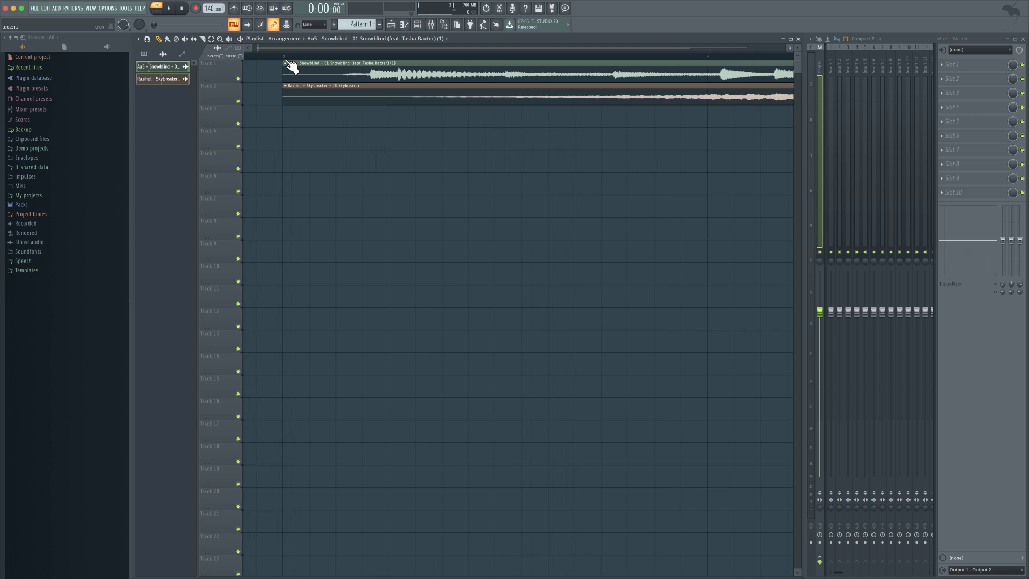
{"action": "scroll", "coordinate": [291, 65], "scroll_direction": "up", "scroll_amount": 3}
{"action": "left_click", "coordinate": [285, 56]}
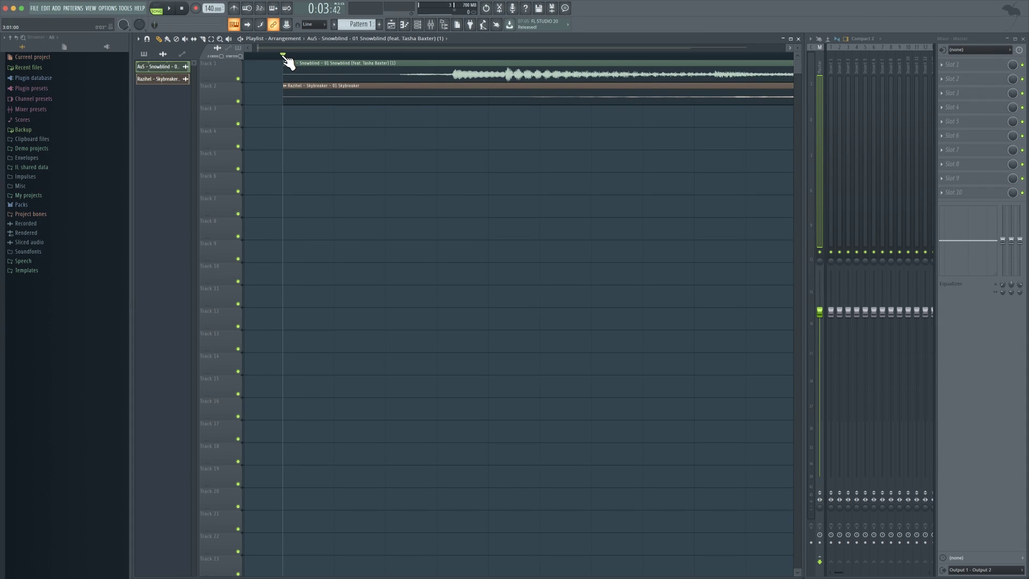
{"action": "scroll", "coordinate": [429, 88], "scroll_direction": "down", "scroll_amount": 11}
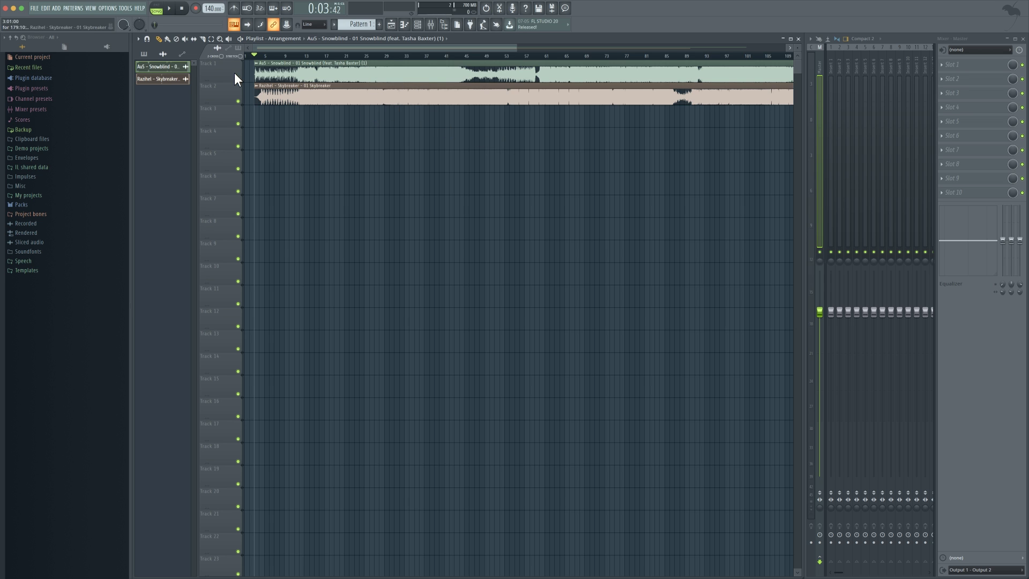
{"action": "scroll", "coordinate": [234, 79], "scroll_direction": "up", "scroll_amount": 10}
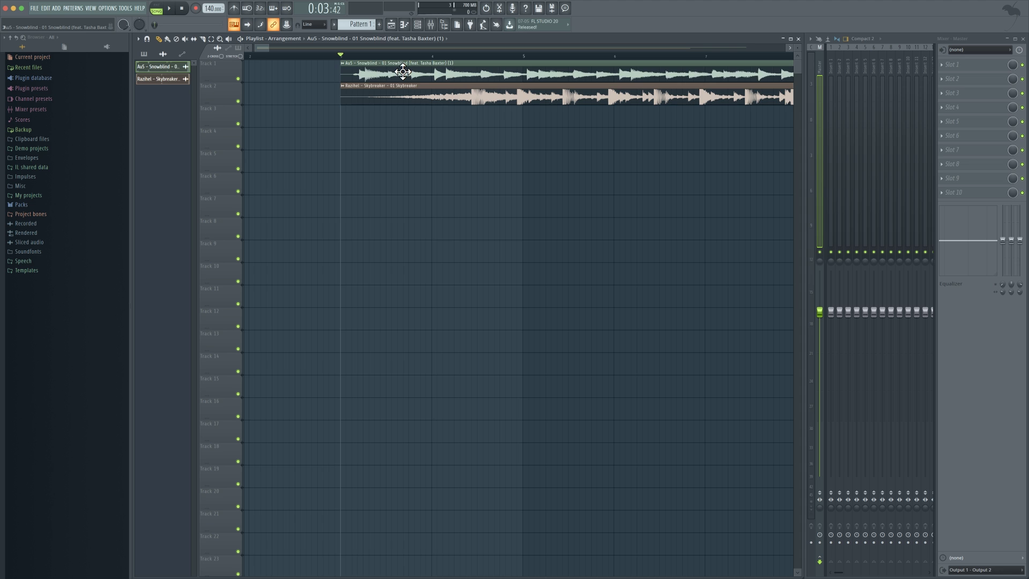
{"action": "left_click_drag", "start_coordinate": [402, 72], "coordinate": [368, 51]}
{"action": "scroll", "coordinate": [369, 50], "scroll_direction": "down", "scroll_amount": 2}
{"action": "left_click_drag", "start_coordinate": [370, 97], "coordinate": [291, 97]}
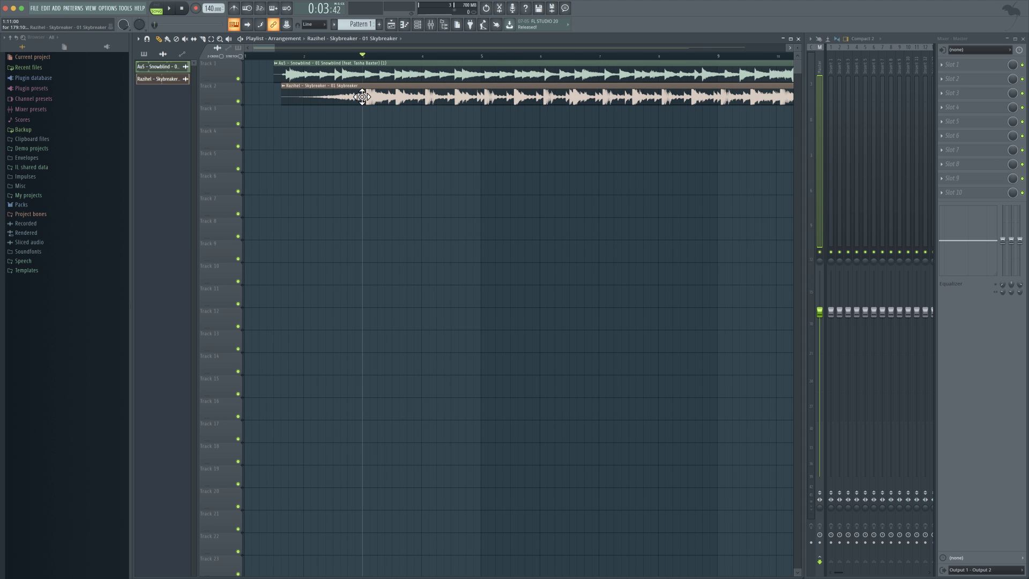
- Route the Snowblind clip to mixer insert 2, then play and stop to audition both tracks
{"action": "double_click", "coordinate": [346, 73]}
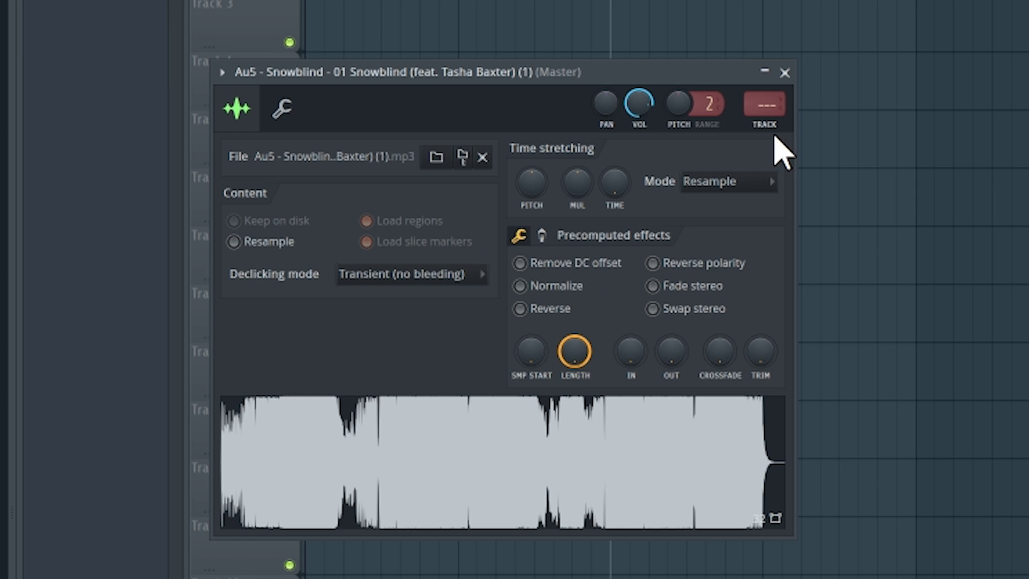
{"action": "left_click_drag", "start_coordinate": [776, 123], "coordinate": [781, 83]}
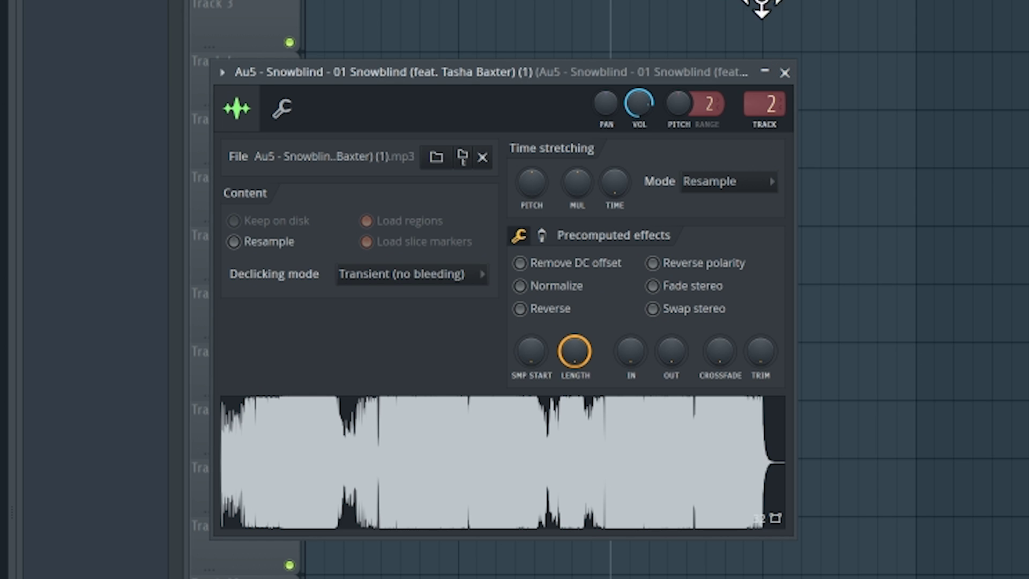
{"action": "left_click", "coordinate": [784, 73]}
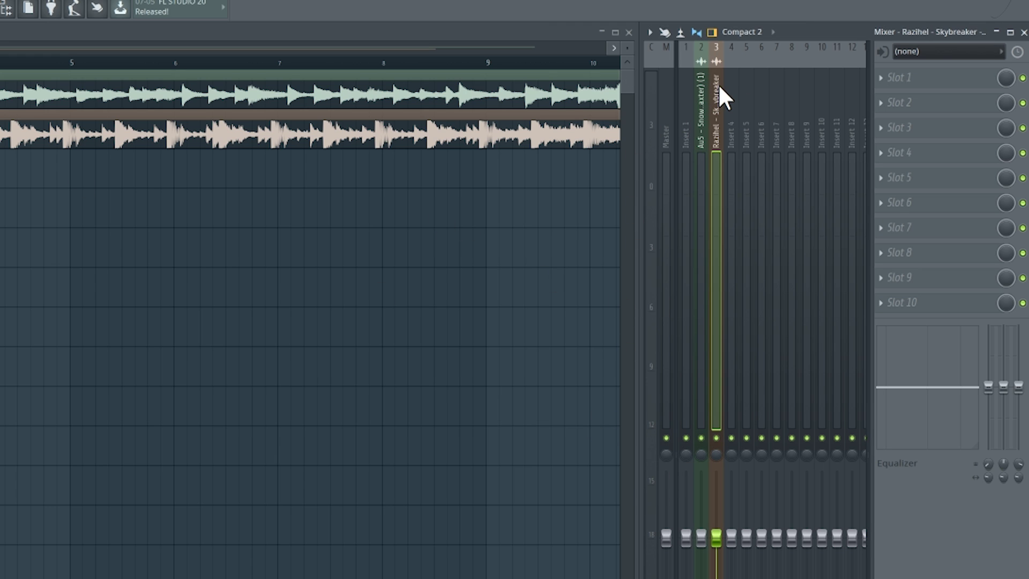
{"action": "key", "text": "space"}
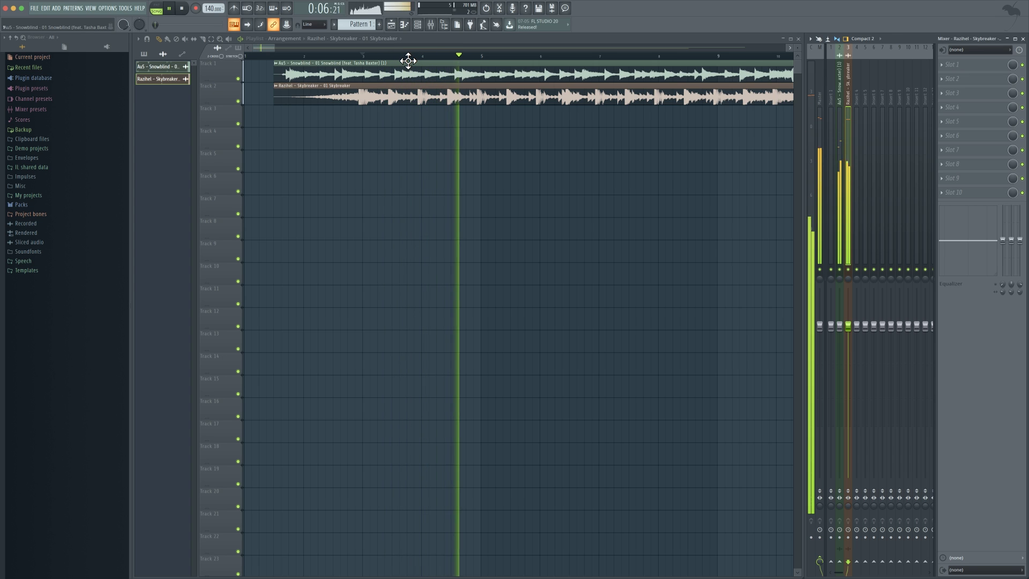
{"action": "key", "text": "space"}
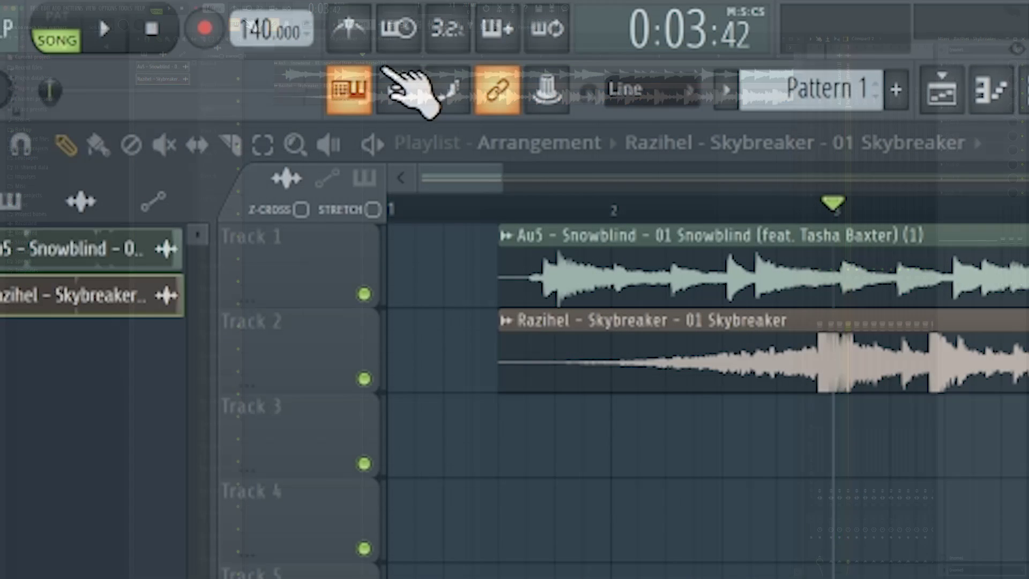
- Lower the project tempo from 140 and move the Skybreaker clip later, near bar 4
{"action": "left_click_drag", "start_coordinate": [207, 8], "coordinate": [267, 33]}
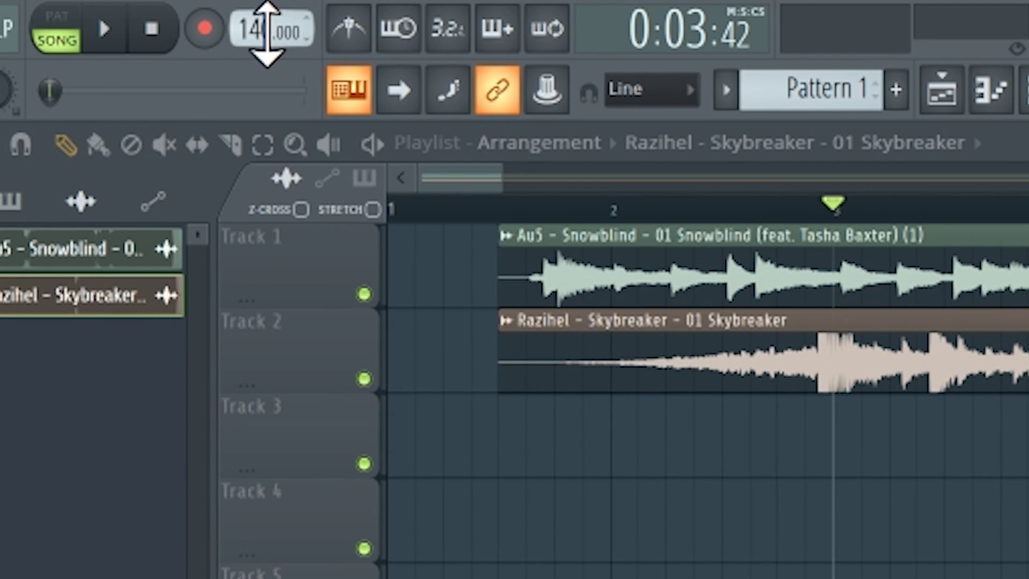
{"action": "scroll", "coordinate": [267, 34], "scroll_direction": "down", "scroll_amount": 2}
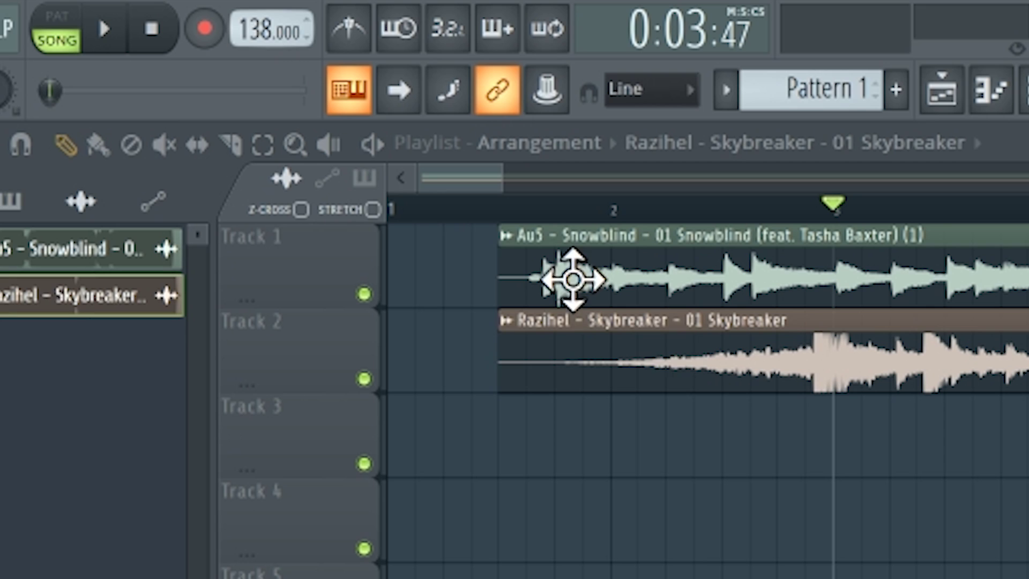
{"action": "scroll", "coordinate": [264, 37], "scroll_direction": "up", "scroll_amount": 2}
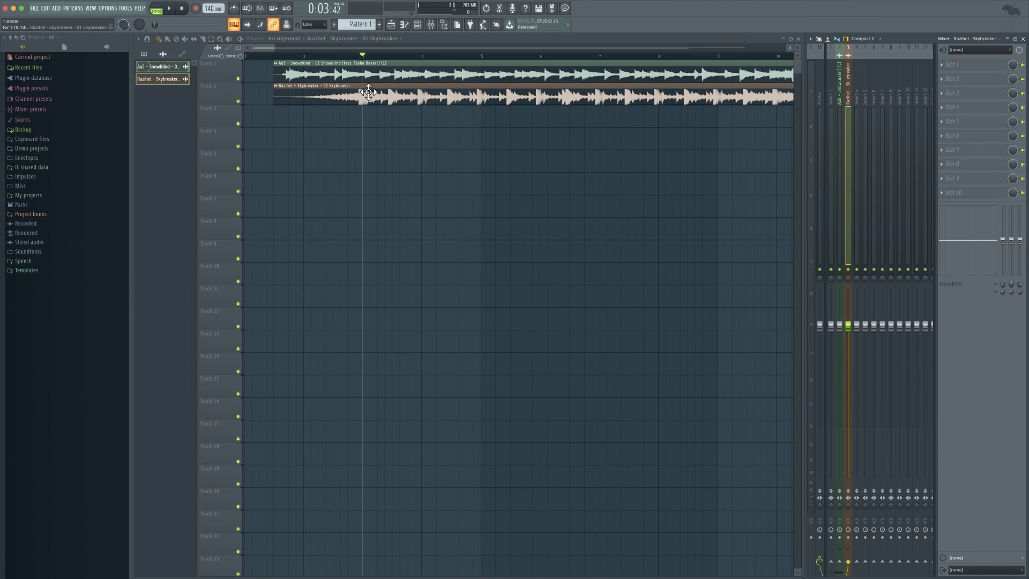
{"action": "left_click_drag", "start_coordinate": [368, 92], "coordinate": [488, 98]}
{"action": "scroll", "coordinate": [489, 64], "scroll_direction": "up", "scroll_amount": 4}
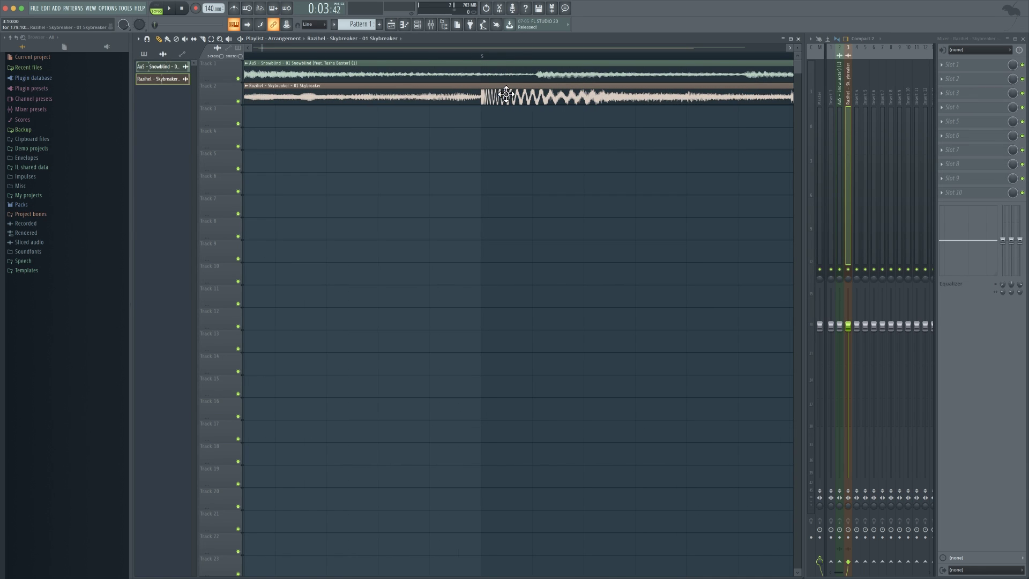
{"action": "scroll", "coordinate": [454, 62], "scroll_direction": "down", "scroll_amount": 6}
- Mute Track 1 and play the song to hear Skybreaker alone
{"action": "left_click", "coordinate": [238, 78]}
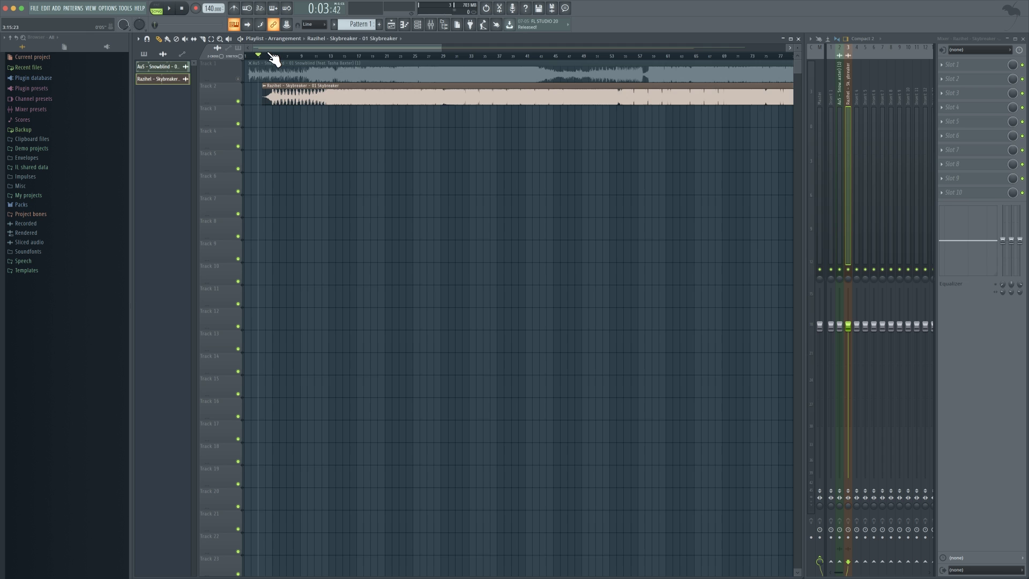
{"action": "scroll", "coordinate": [272, 59], "scroll_direction": "up", "scroll_amount": 4}
{"action": "scroll", "coordinate": [276, 60], "scroll_direction": "down", "scroll_amount": 4}
{"action": "scroll", "coordinate": [275, 60], "scroll_direction": "down", "scroll_amount": 2}
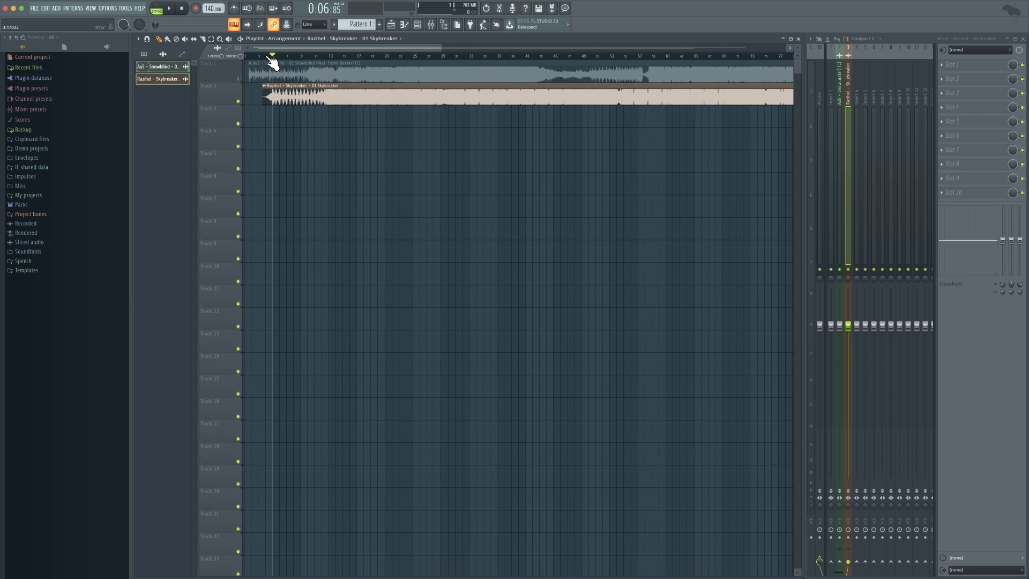
{"action": "scroll", "coordinate": [276, 61], "scroll_direction": "up", "scroll_amount": 6}
{"action": "key", "text": "space"}
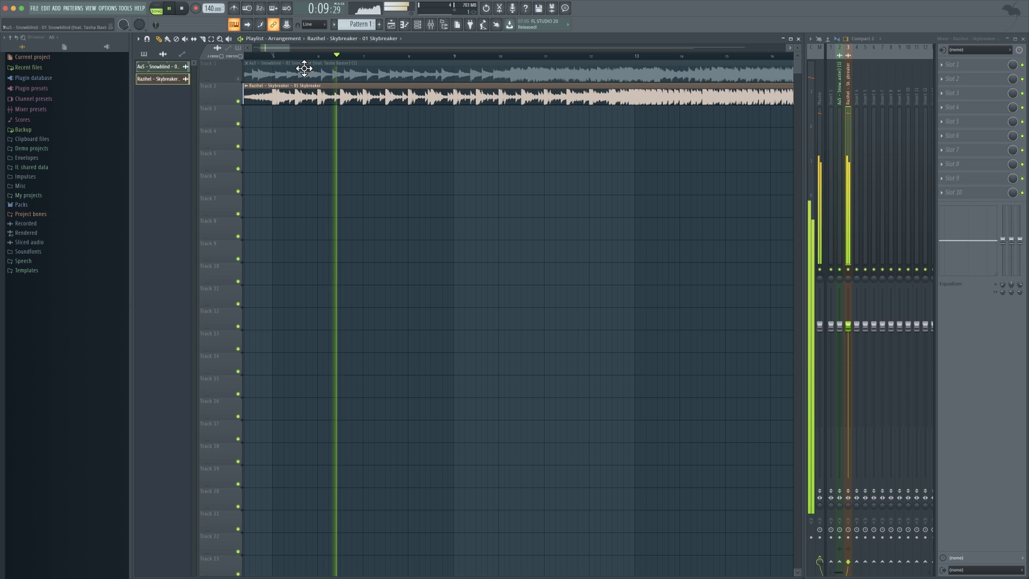
{"action": "key", "text": "space"}
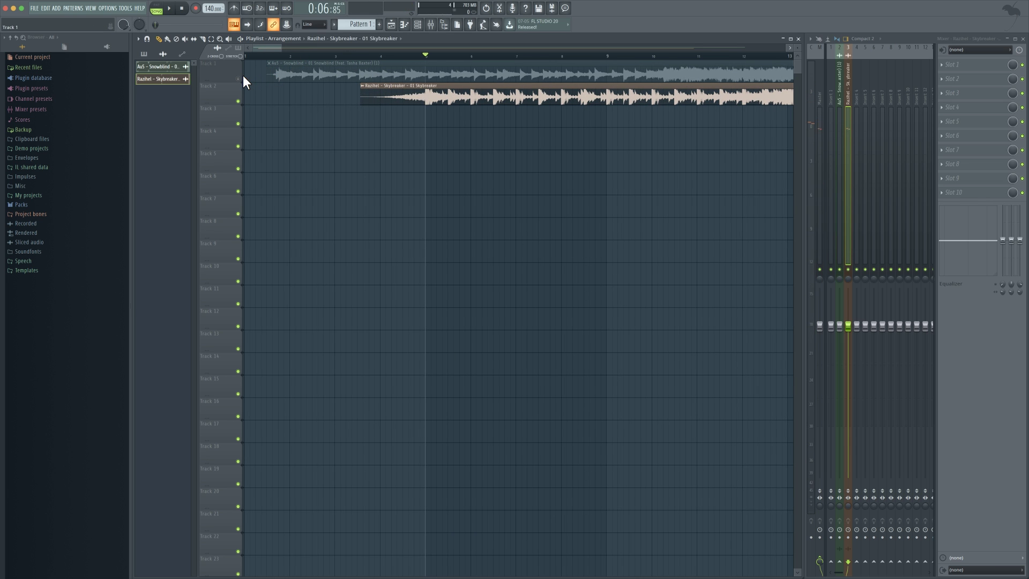
- Unmute Track 1 and type in 138 BPM as the Snowblind sample's tempo
{"action": "left_click", "coordinate": [238, 79]}
{"action": "double_click", "coordinate": [318, 77]}
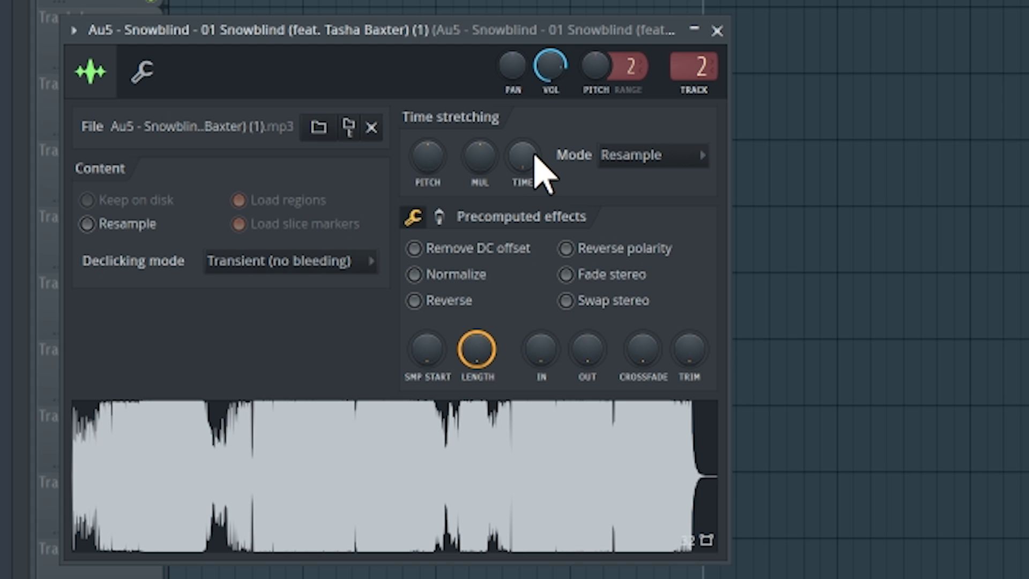
{"action": "right_click", "coordinate": [532, 156]}
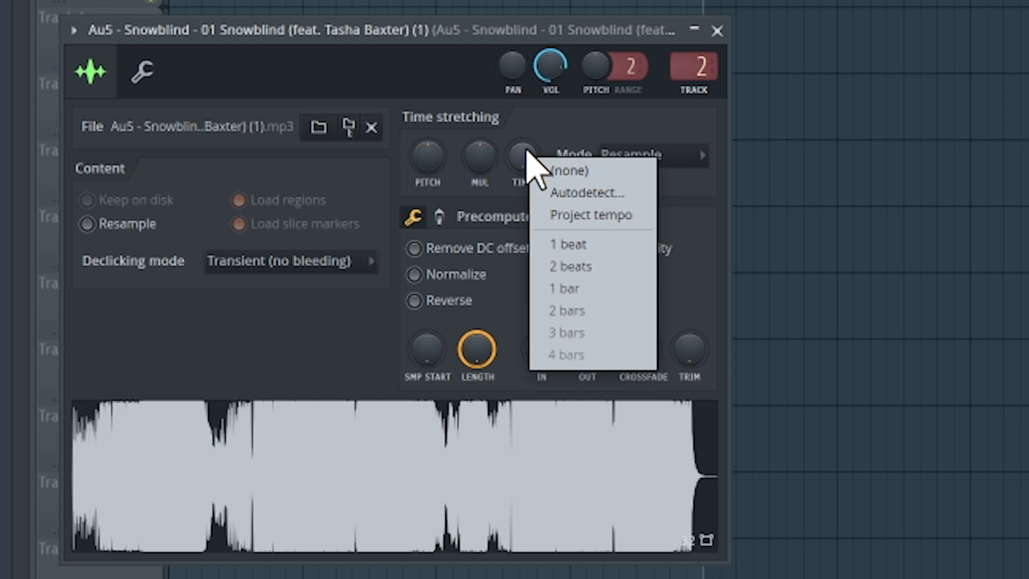
{"action": "left_click", "coordinate": [624, 194]}
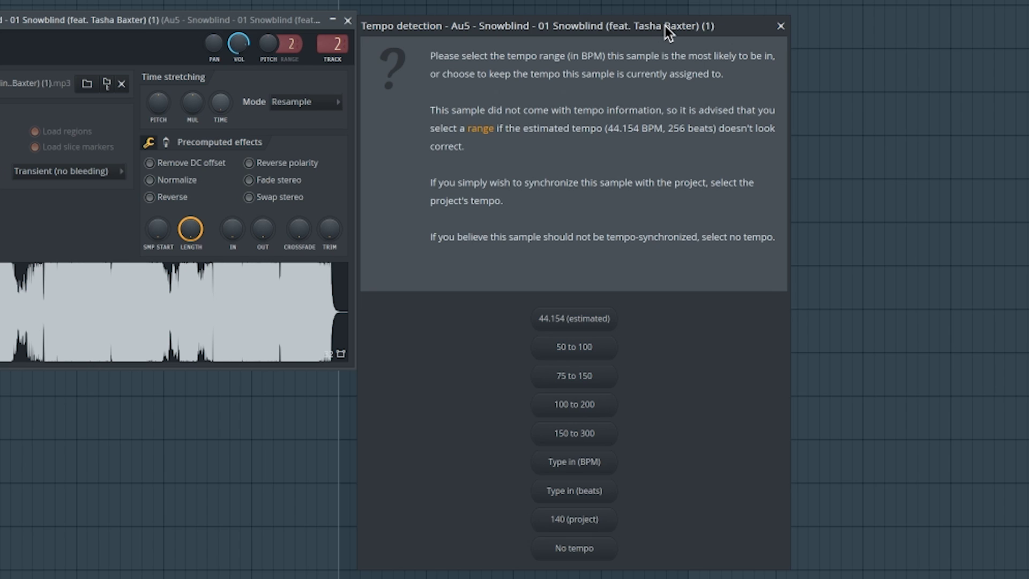
{"action": "left_click_drag", "start_coordinate": [664, 25], "coordinate": [669, 22]}
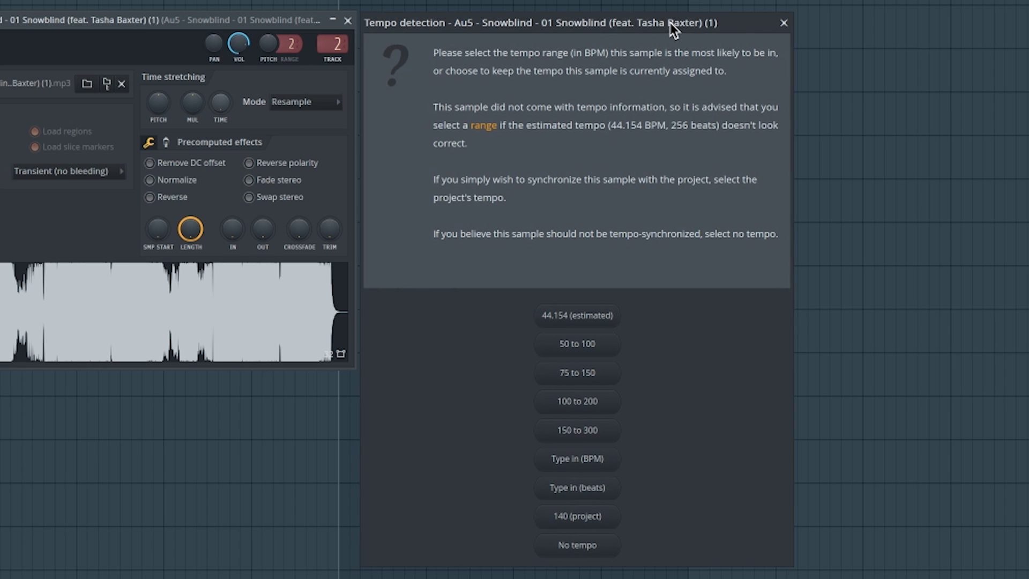
{"action": "left_click", "coordinate": [603, 459]}
{"action": "type", "text": "138"}
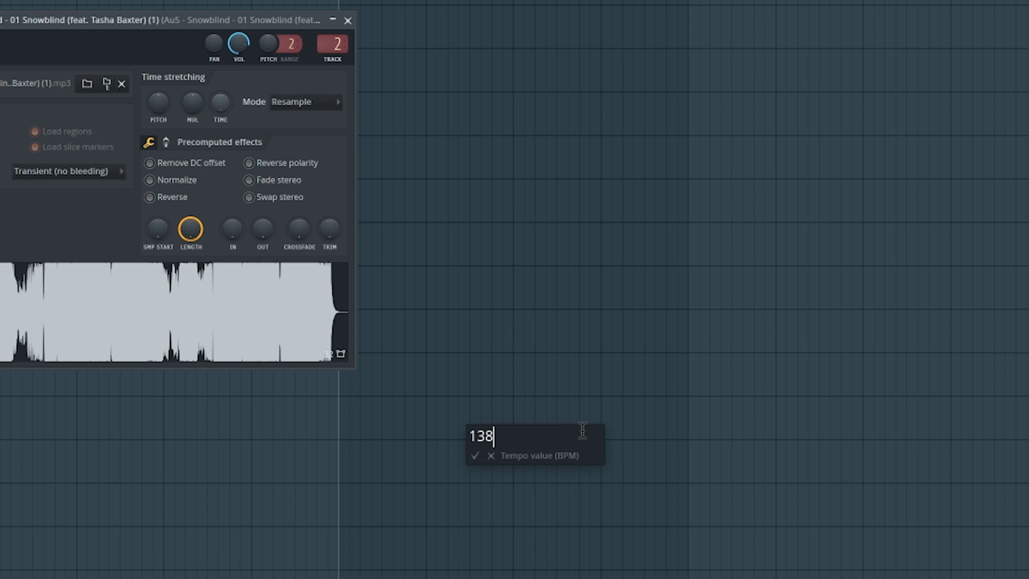
{"action": "key", "text": "Return"}
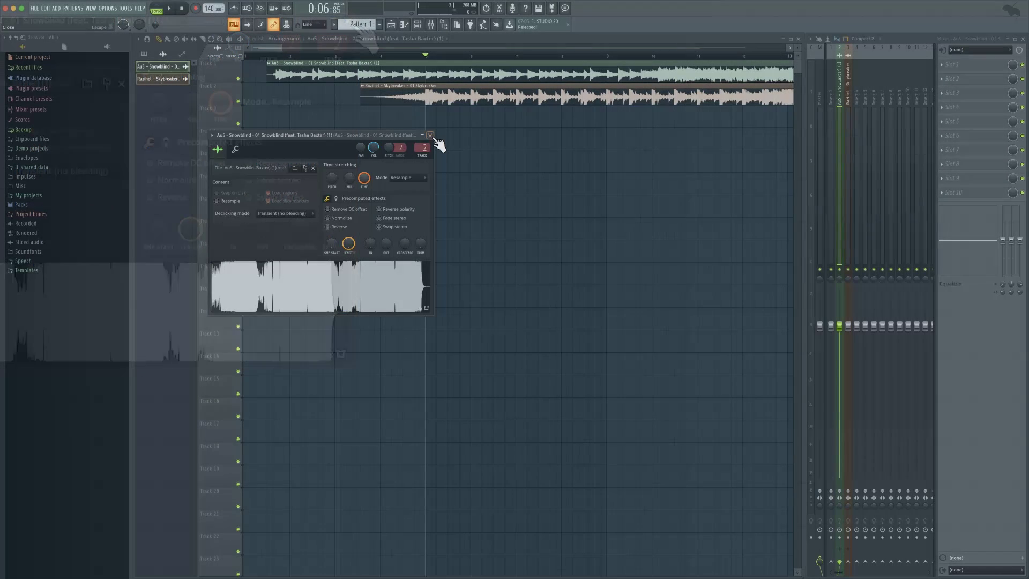
- Close Snowblind's settings, shift its clip later to align the drops, and play from just before the drop
{"action": "left_click", "coordinate": [348, 21]}
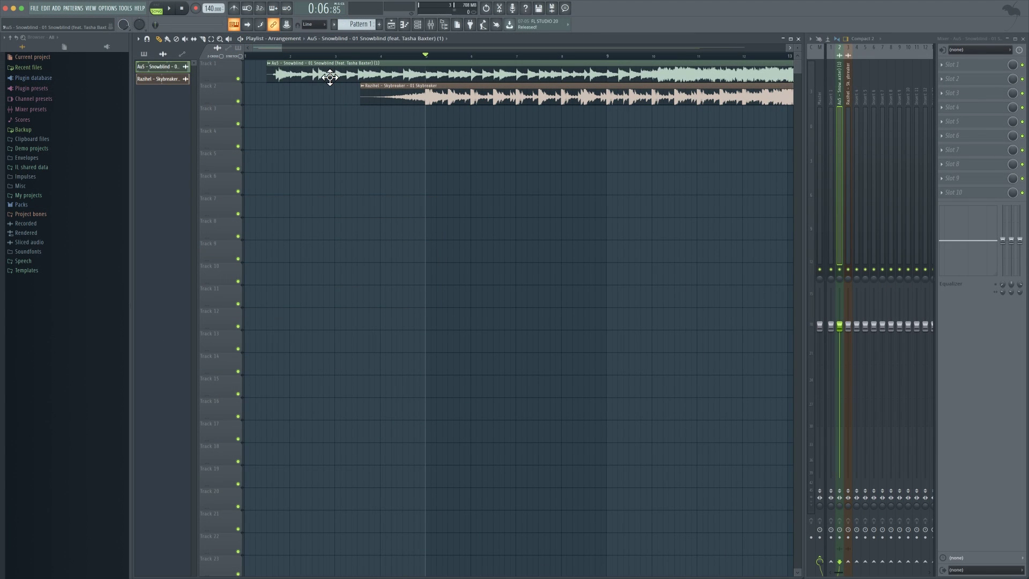
{"action": "left_click_drag", "start_coordinate": [324, 74], "coordinate": [449, 68]}
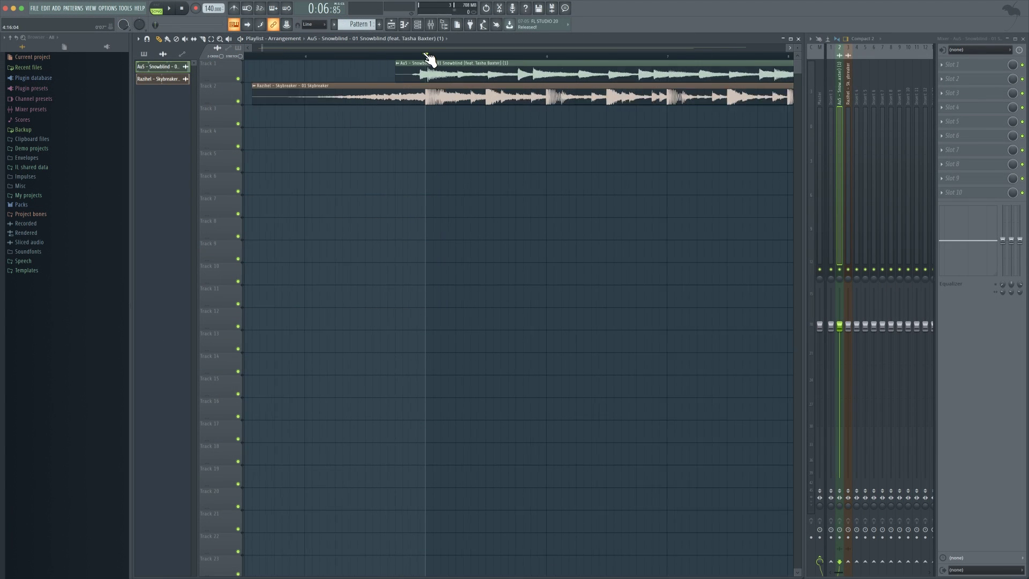
{"action": "scroll", "coordinate": [425, 64], "scroll_direction": "up", "scroll_amount": 2}
{"action": "scroll", "coordinate": [424, 65], "scroll_direction": "down", "scroll_amount": 4}
{"action": "left_click", "coordinate": [316, 58]}
{"action": "key", "text": "space"}
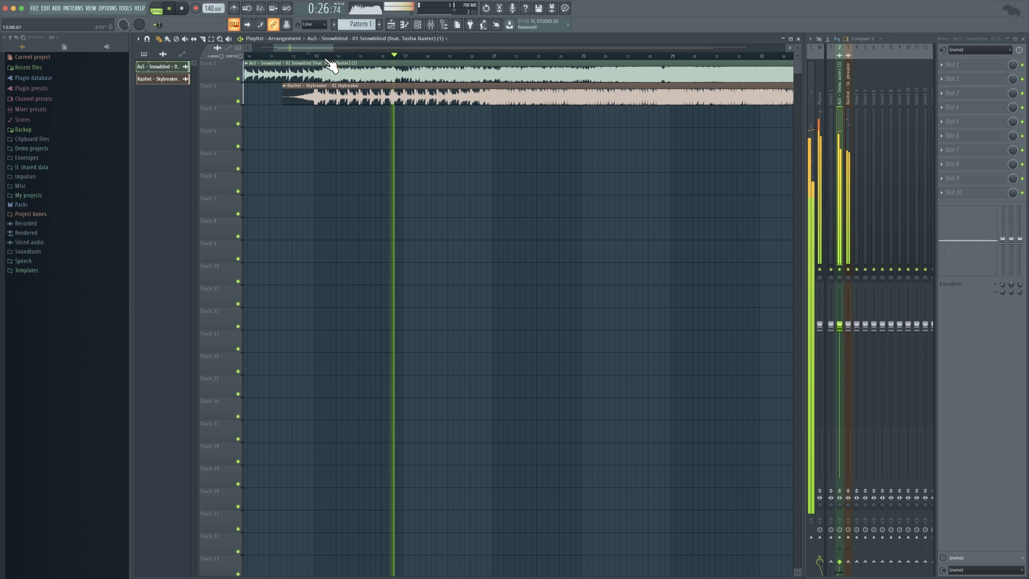
{"action": "key", "text": "space"}
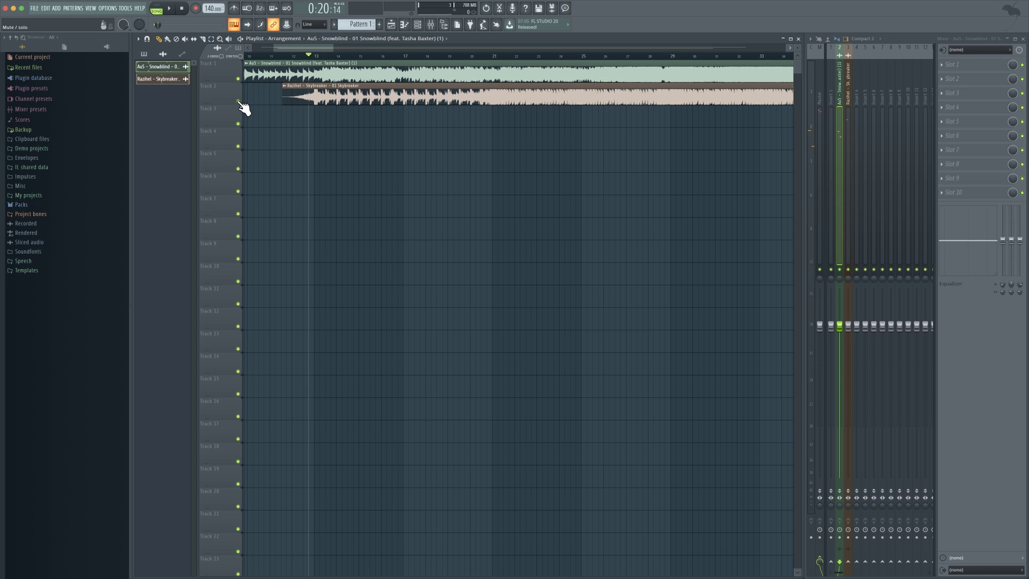
- Mute Track 2 and switch Snowblind's time-stretching mode from Resample to Stretch
{"action": "left_click", "coordinate": [238, 101]}
{"action": "double_click", "coordinate": [310, 67]}
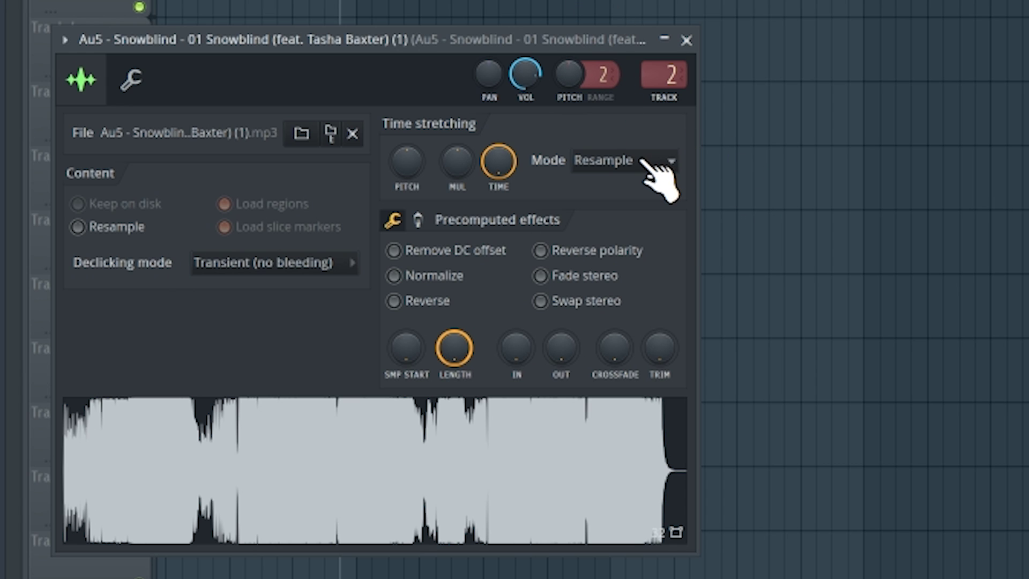
{"action": "left_click", "coordinate": [642, 163]}
{"action": "left_click", "coordinate": [637, 221]}
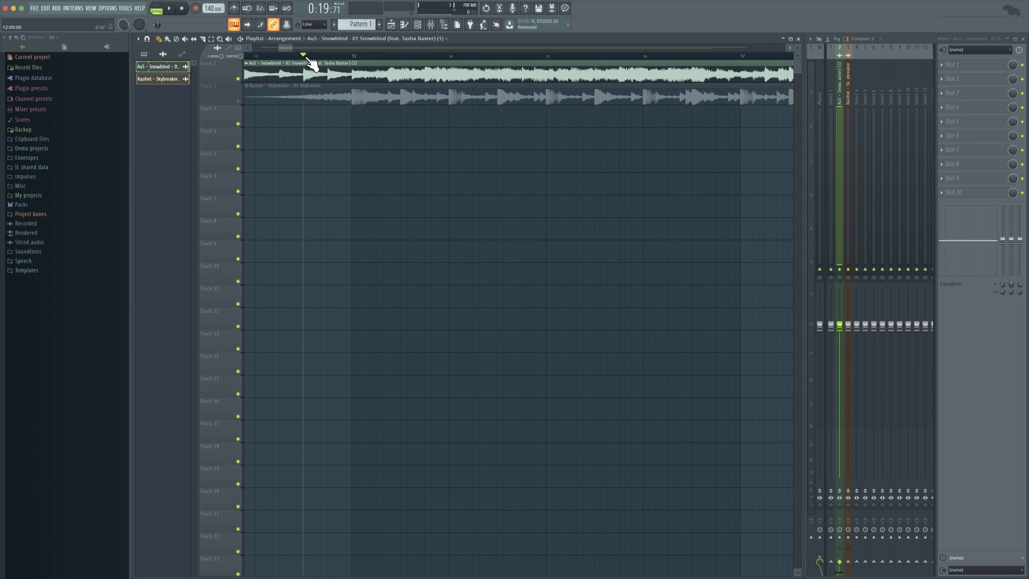
{"action": "scroll", "coordinate": [316, 63], "scroll_direction": "down", "scroll_amount": 3}
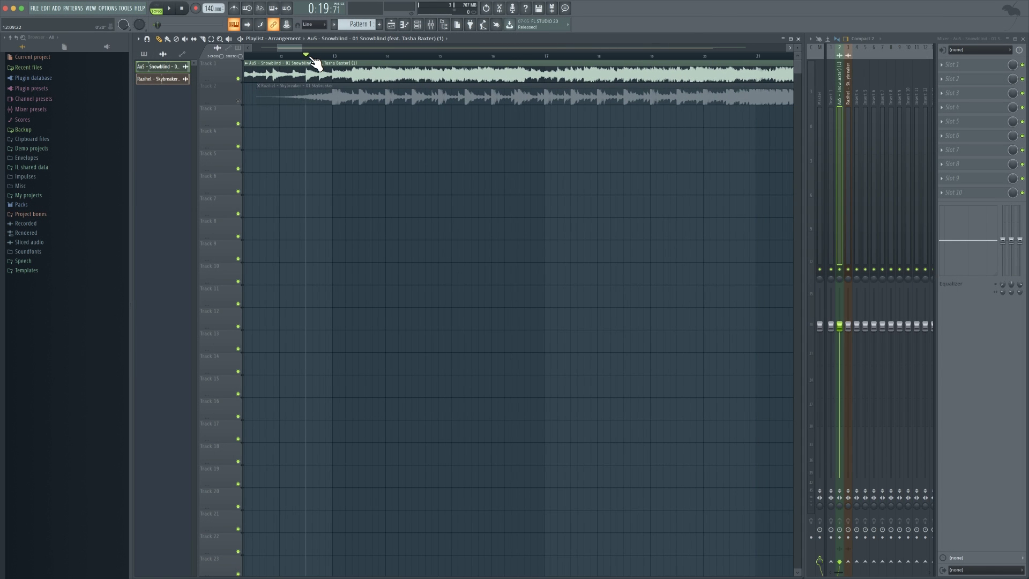
{"action": "scroll", "coordinate": [316, 64], "scroll_direction": "down", "scroll_amount": 2}
{"action": "key", "text": "space"}
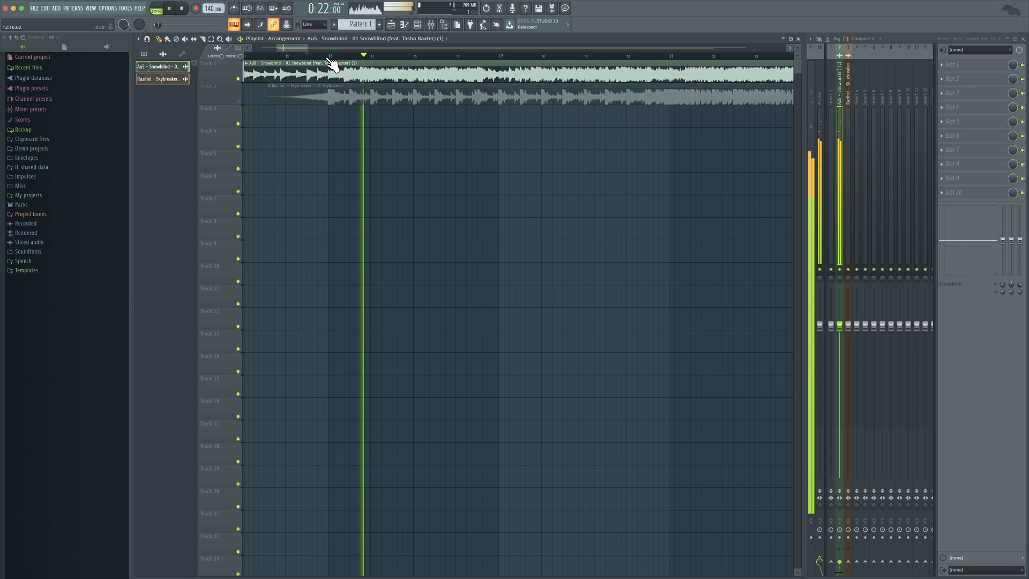
{"action": "key", "text": "space"}
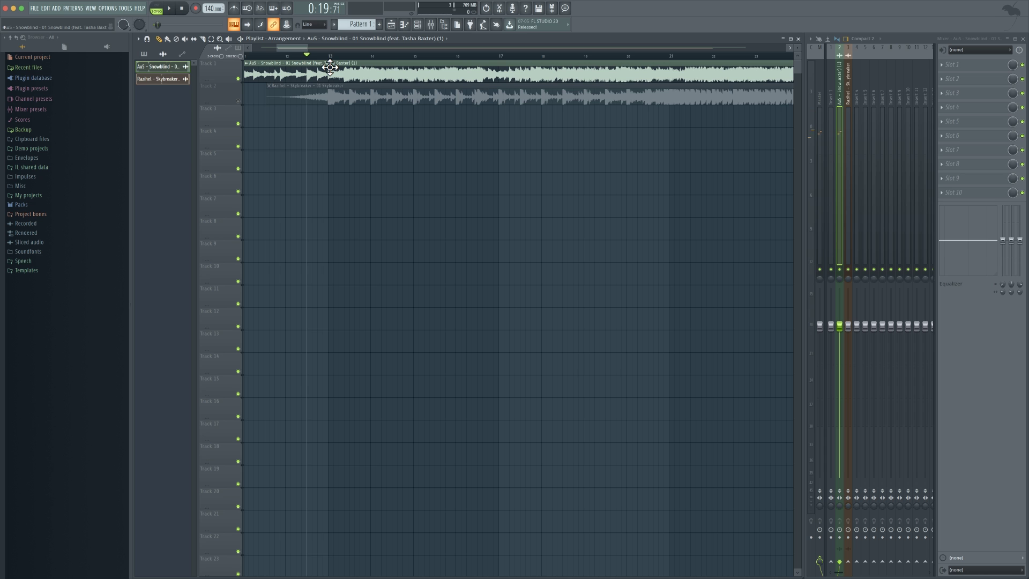
{"action": "double_click", "coordinate": [322, 77]}
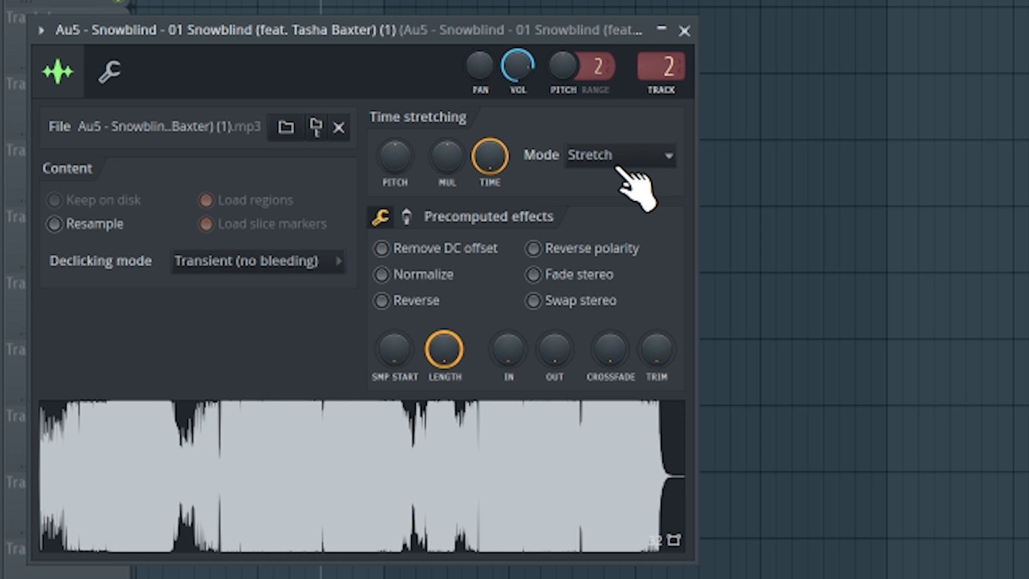
{"action": "left_click", "coordinate": [635, 156]}
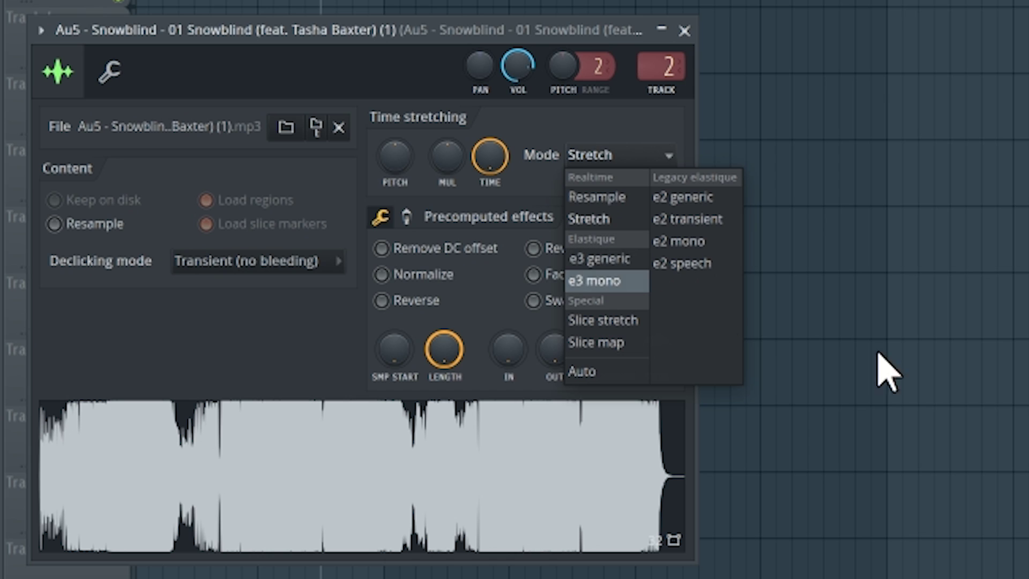
{"action": "left_click", "coordinate": [378, 47]}
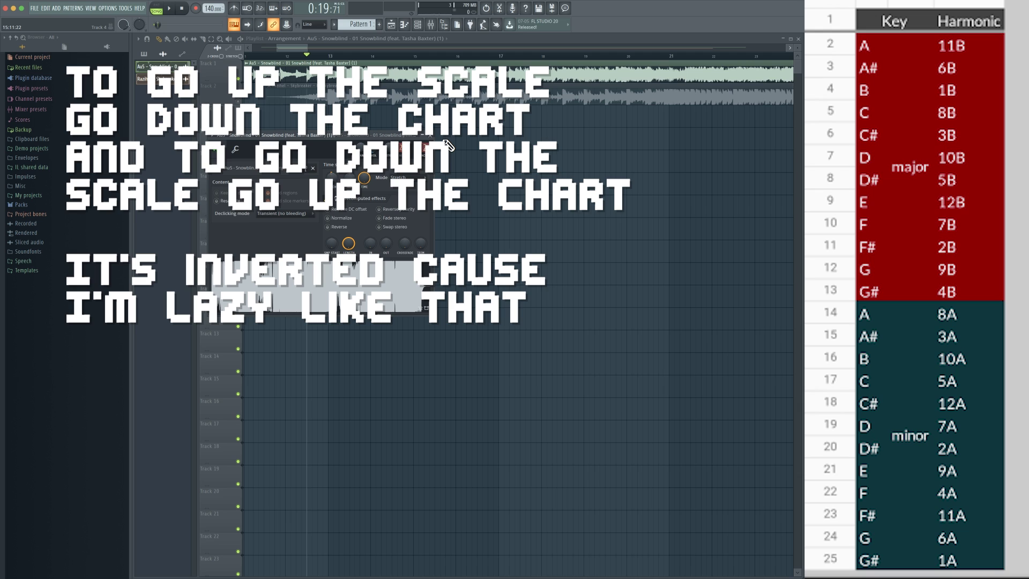
- Close the sample settings, move playback start slightly earlier, unmute Track 2 and play both songs
{"action": "left_click", "coordinate": [431, 136]}
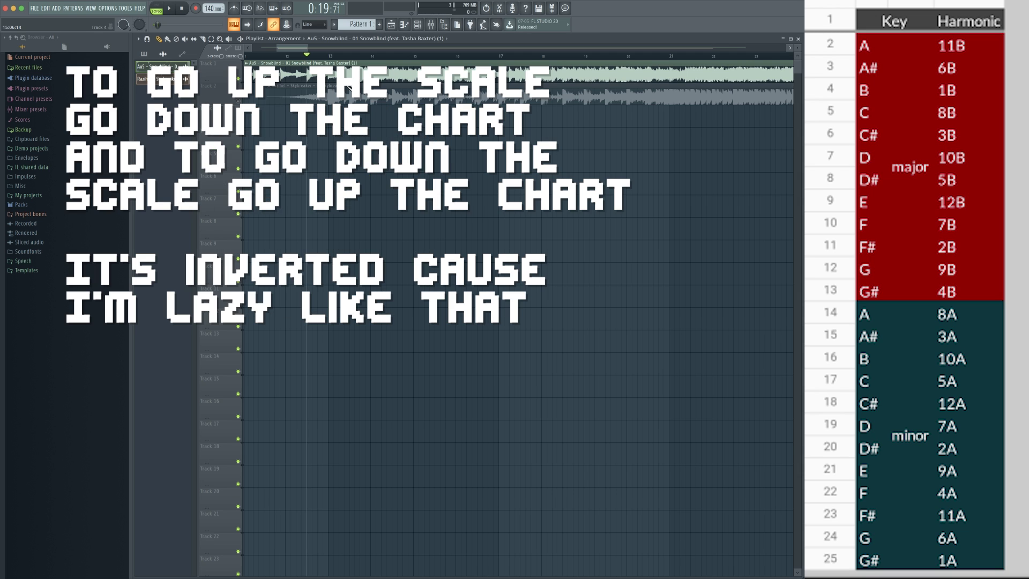
{"action": "left_click_drag", "start_coordinate": [306, 55], "coordinate": [279, 56]}
{"action": "left_click", "coordinate": [238, 102]}
{"action": "key", "text": "space"}
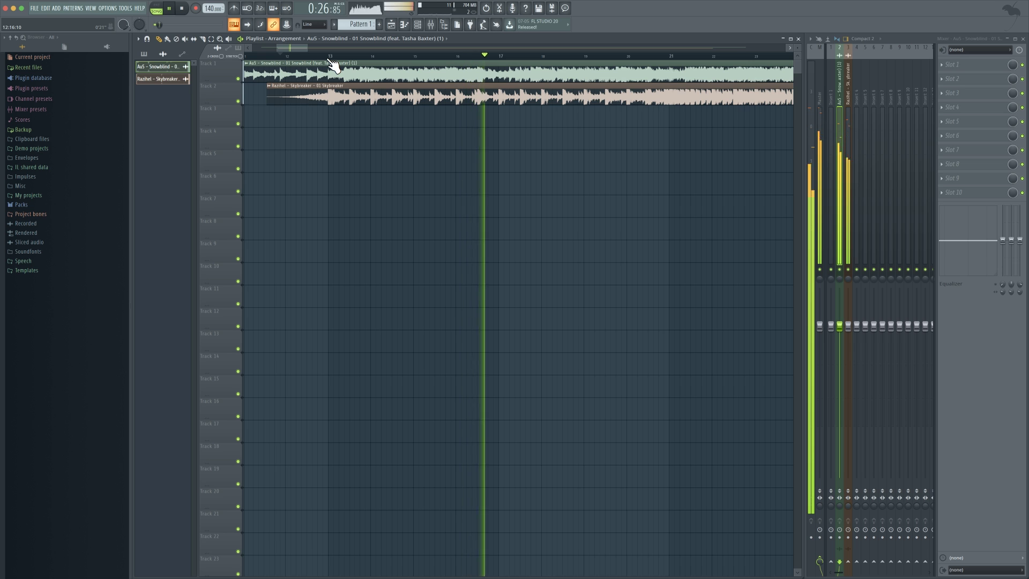
{"action": "key", "text": "space"}
{"action": "scroll", "coordinate": [307, 66], "scroll_direction": "down", "scroll_amount": 3}
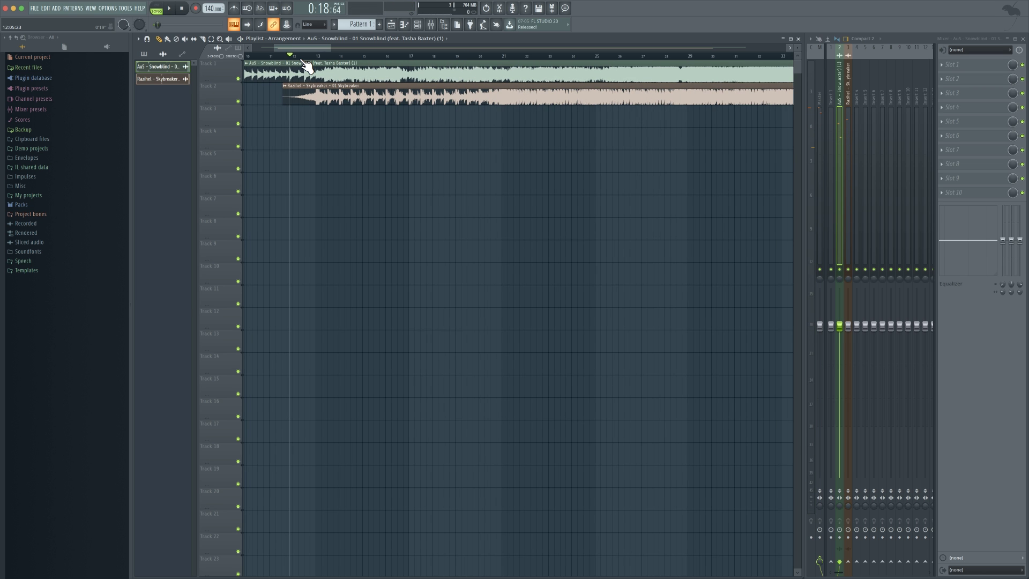
{"action": "scroll", "coordinate": [306, 65], "scroll_direction": "up", "scroll_amount": 3}
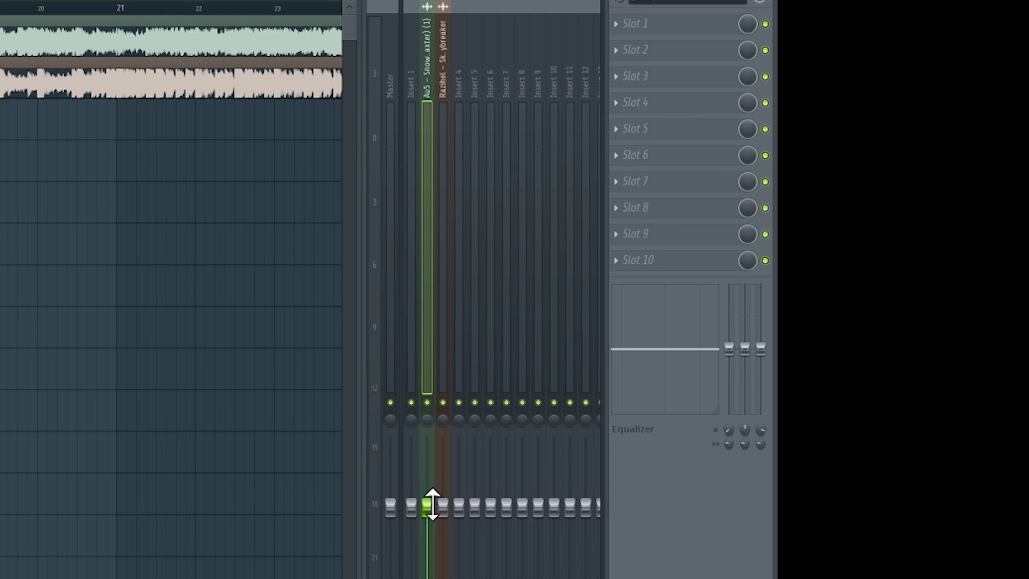
- Lower the Insert 2 (Snowblind) and Insert 3 (Skybreaker) faders by the same amount
{"action": "right_click", "coordinate": [839, 325]}
{"action": "key", "text": "Escape"}
{"action": "left_click_drag", "start_coordinate": [427, 507], "coordinate": [427, 540]}
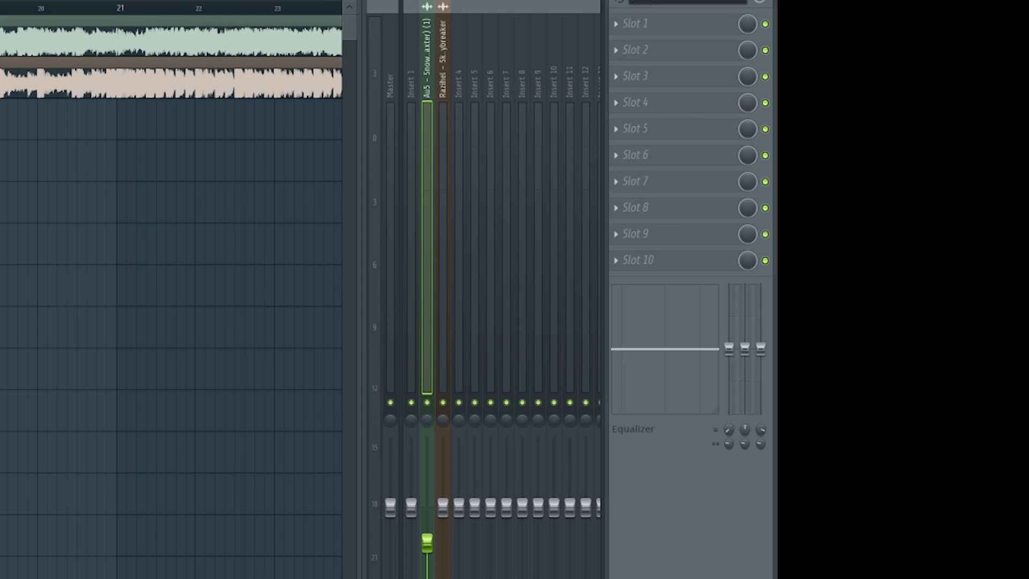
{"action": "right_click", "coordinate": [444, 507]}
{"action": "key", "text": "Escape"}
{"action": "left_click_drag", "start_coordinate": [443, 507], "coordinate": [443, 542]}
- Play back to check the new levels, then select the Master track
{"action": "key", "text": "space"}
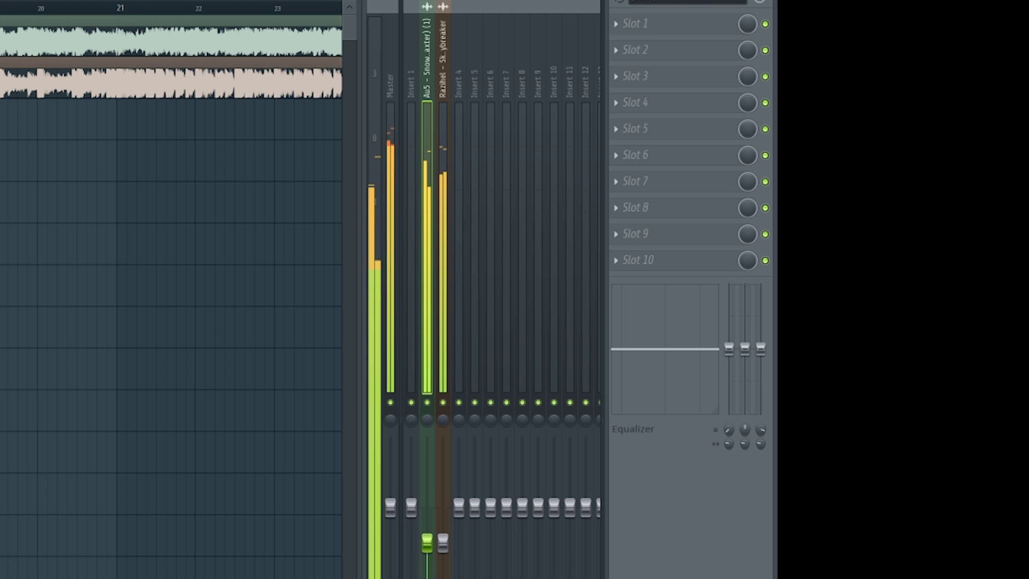
{"action": "key", "text": "space"}
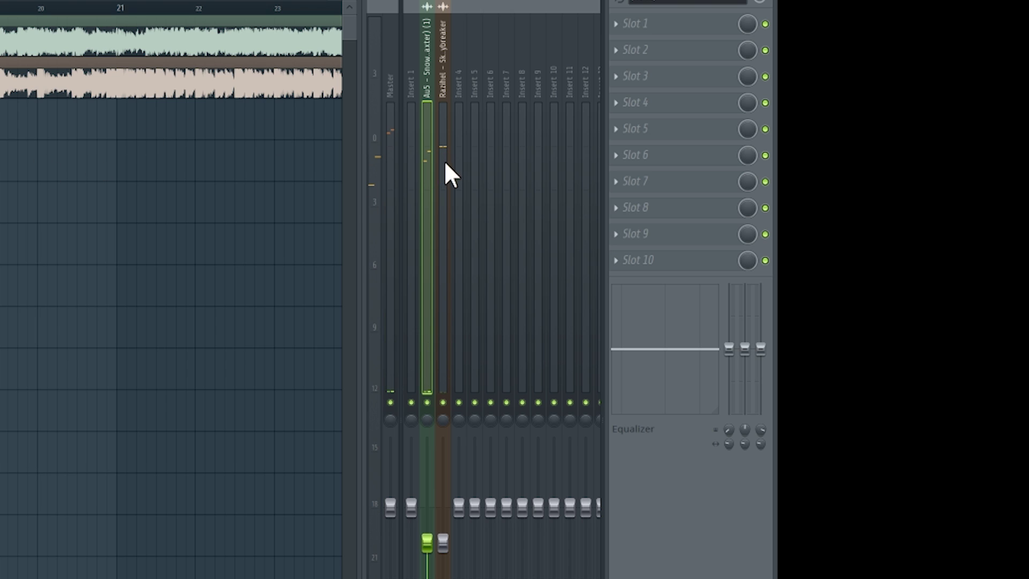
{"action": "left_click", "coordinate": [393, 146]}
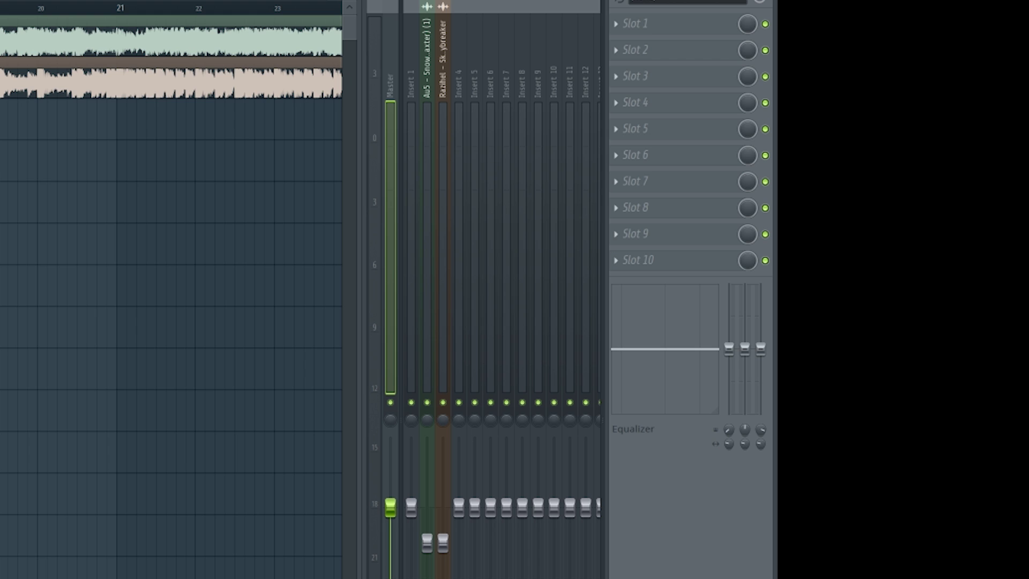
- Load Fruity Limiter into the Master's tenth effect slot
{"action": "left_click", "coordinate": [641, 262]}
{"action": "left_click", "coordinate": [642, 263]}
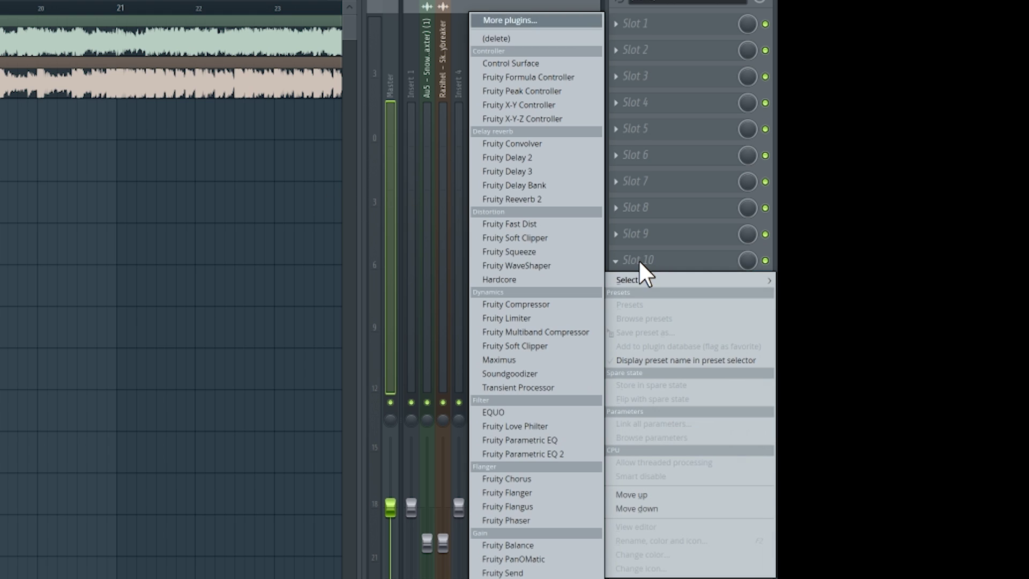
{"action": "left_click", "coordinate": [546, 317]}
{"action": "left_click_drag", "start_coordinate": [717, 452], "coordinate": [577, 105]}
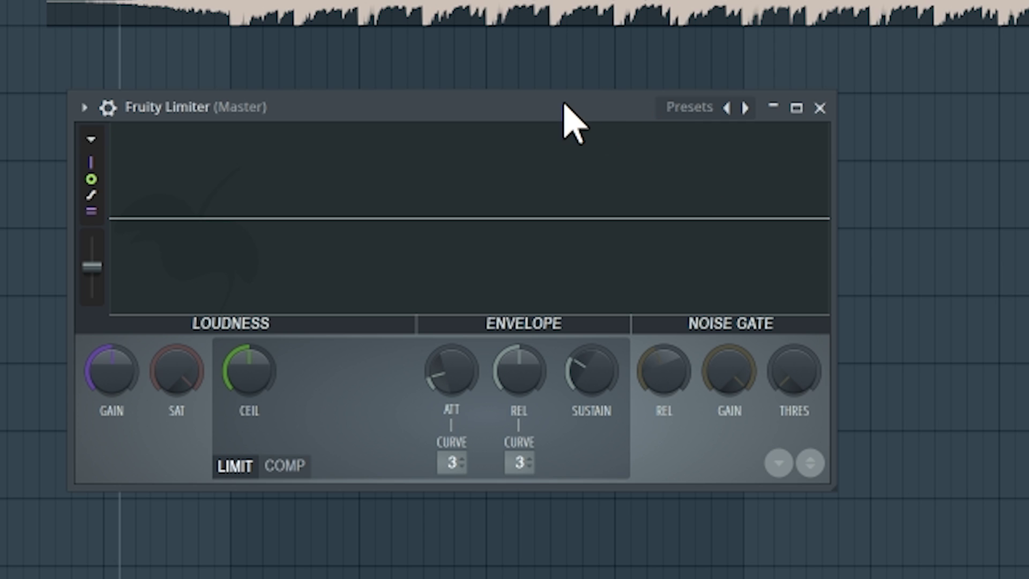
- Raise the limiter's ceiling slightly, then close the limiter window
{"action": "left_click_drag", "start_coordinate": [563, 104], "coordinate": [739, 110]}
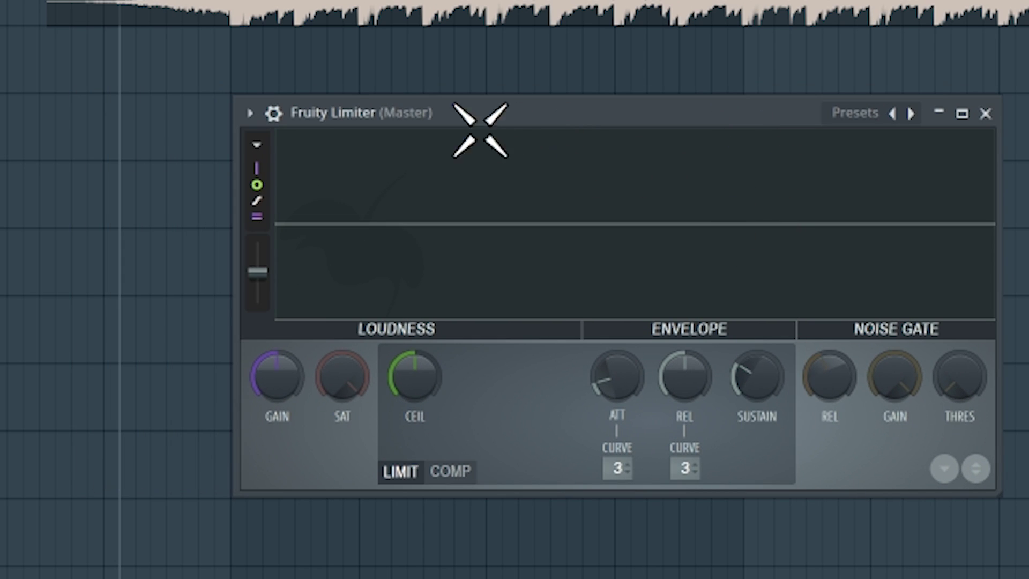
{"action": "scroll", "coordinate": [621, 363], "scroll_direction": "down", "scroll_amount": 2}
{"action": "scroll", "coordinate": [684, 375], "scroll_direction": "down", "scroll_amount": 5}
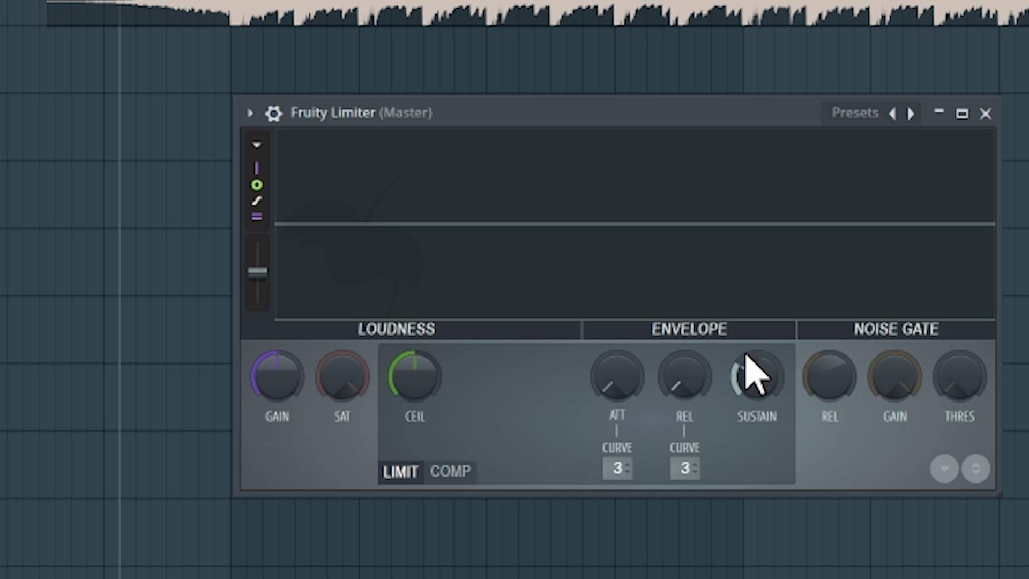
{"action": "scroll", "coordinate": [757, 368], "scroll_direction": "down", "scroll_amount": 4}
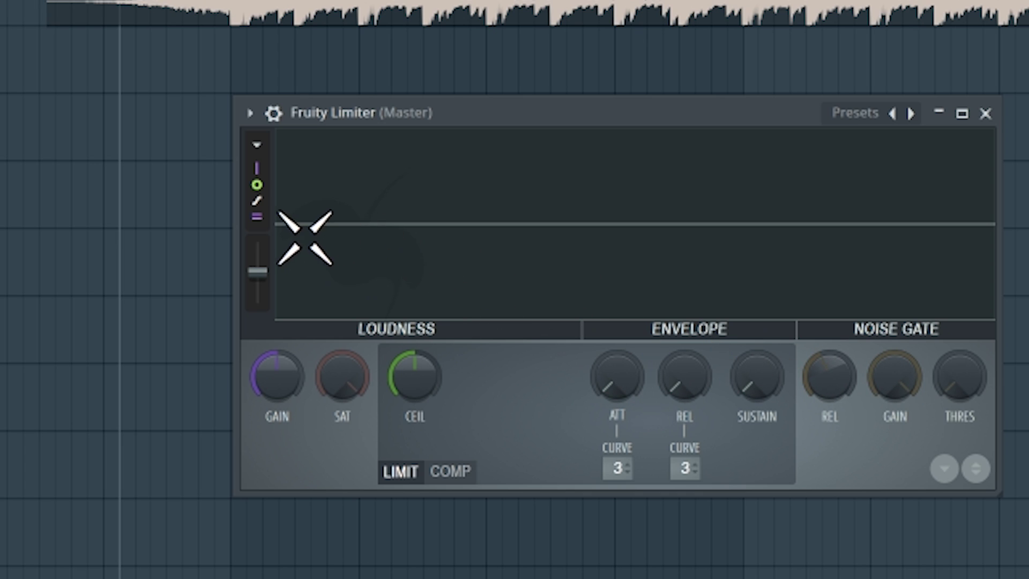
{"action": "left_click_drag", "start_coordinate": [417, 382], "coordinate": [418, 374]}
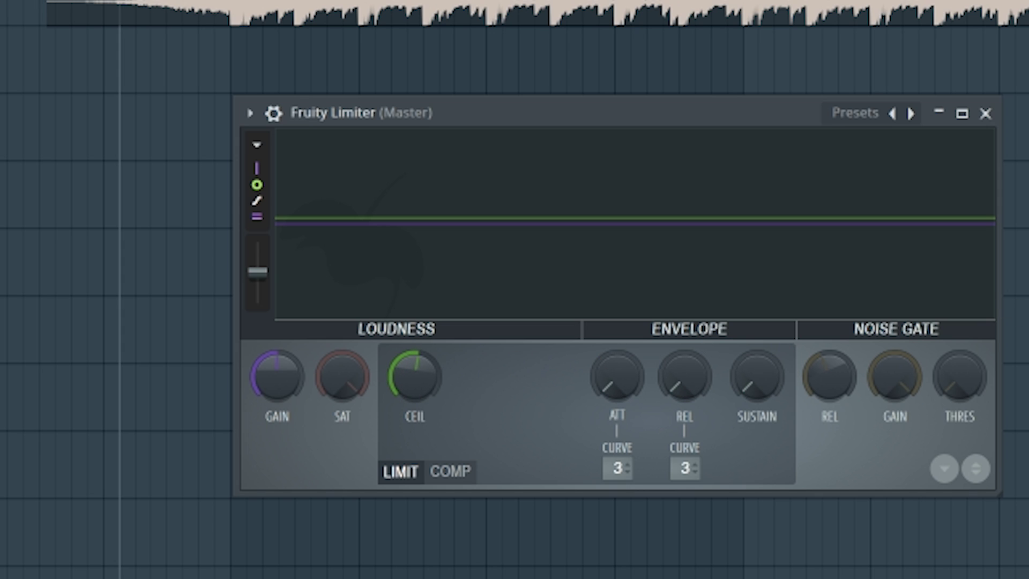
{"action": "left_click", "coordinate": [984, 113]}
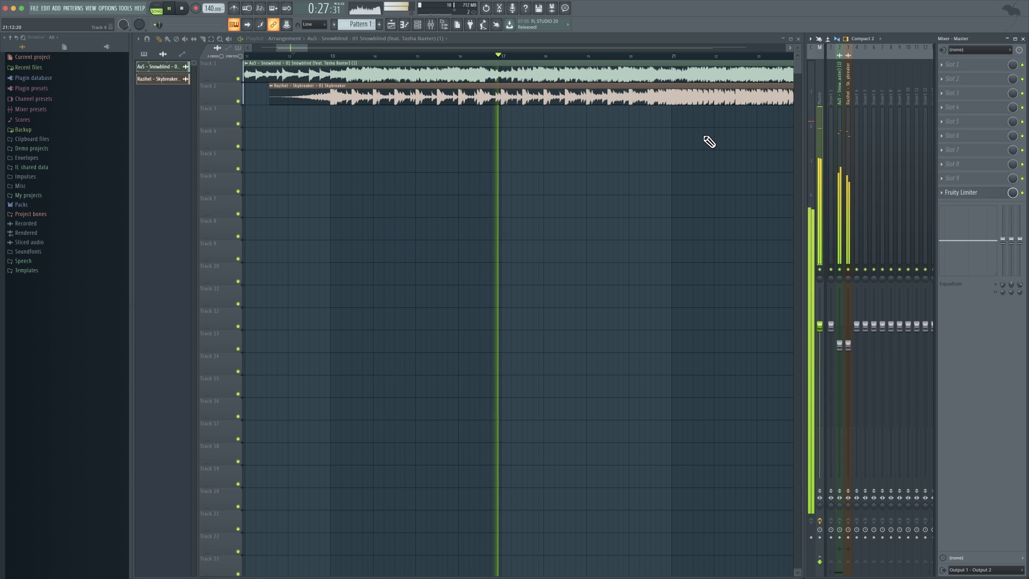
- Stop playback, check the Snowblind and Skybreaker mixer inserts, then reselect the Master insert
{"action": "key", "text": "space"}
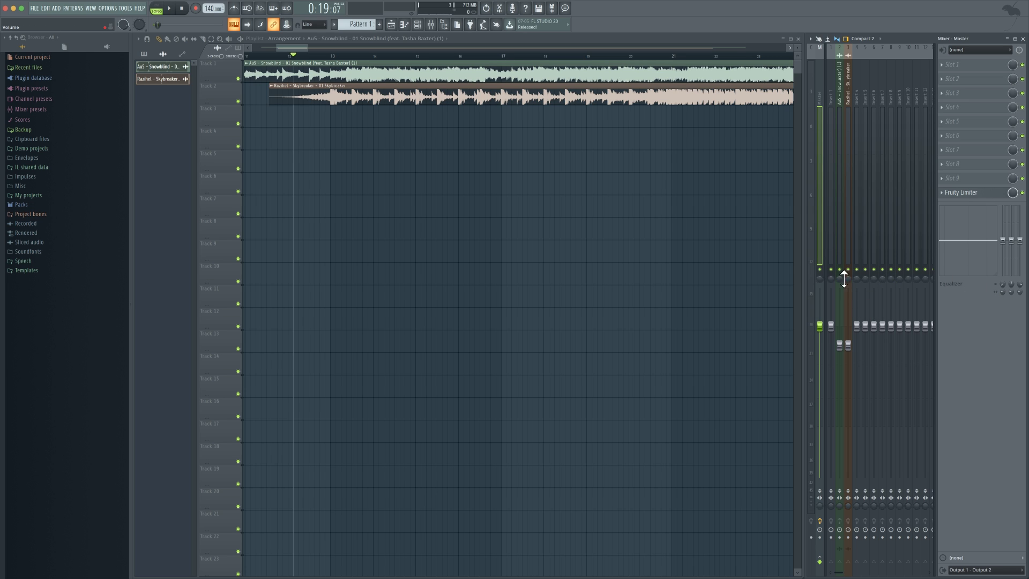
{"action": "left_click", "coordinate": [838, 241]}
{"action": "left_click", "coordinate": [843, 241]}
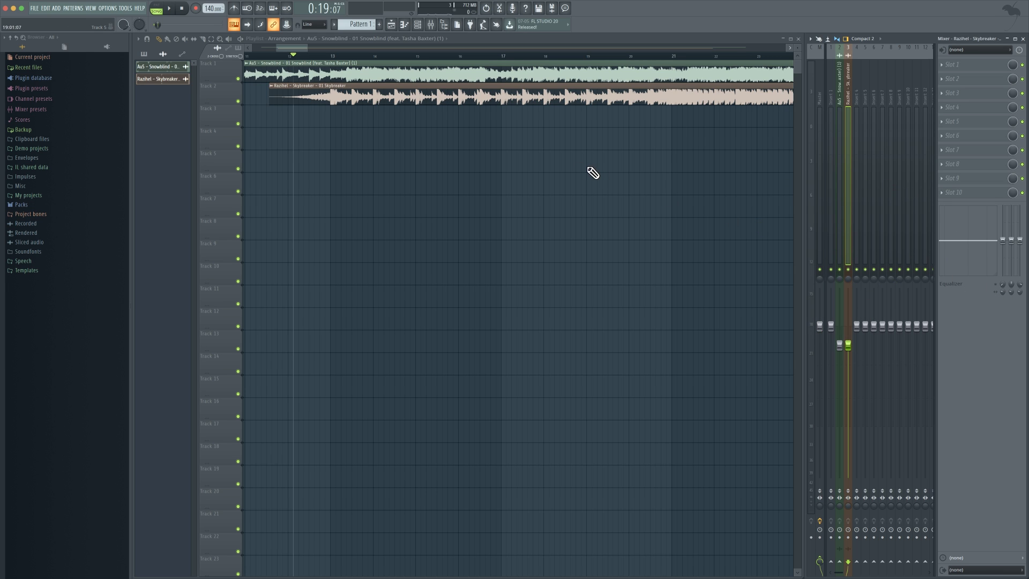
{"action": "scroll", "coordinate": [296, 59], "scroll_direction": "down", "scroll_amount": 3}
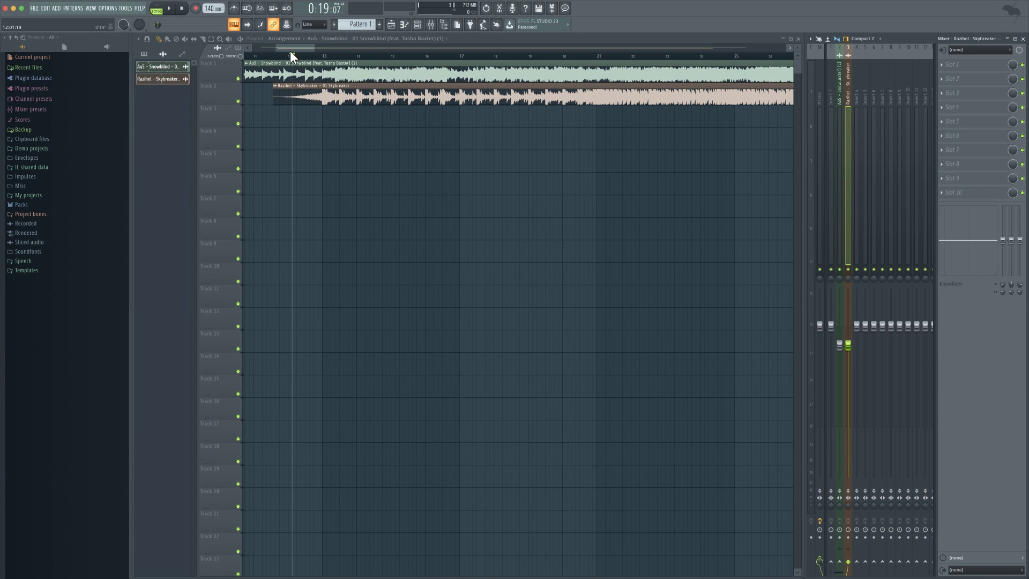
{"action": "left_click", "coordinate": [840, 142]}
{"action": "key", "text": "Right"}
{"action": "scroll", "coordinate": [831, 120], "scroll_direction": "down", "scroll_amount": 1}
{"action": "scroll", "coordinate": [812, 111], "scroll_direction": "up", "scroll_amount": 1}
{"action": "left_click", "coordinate": [820, 114]}
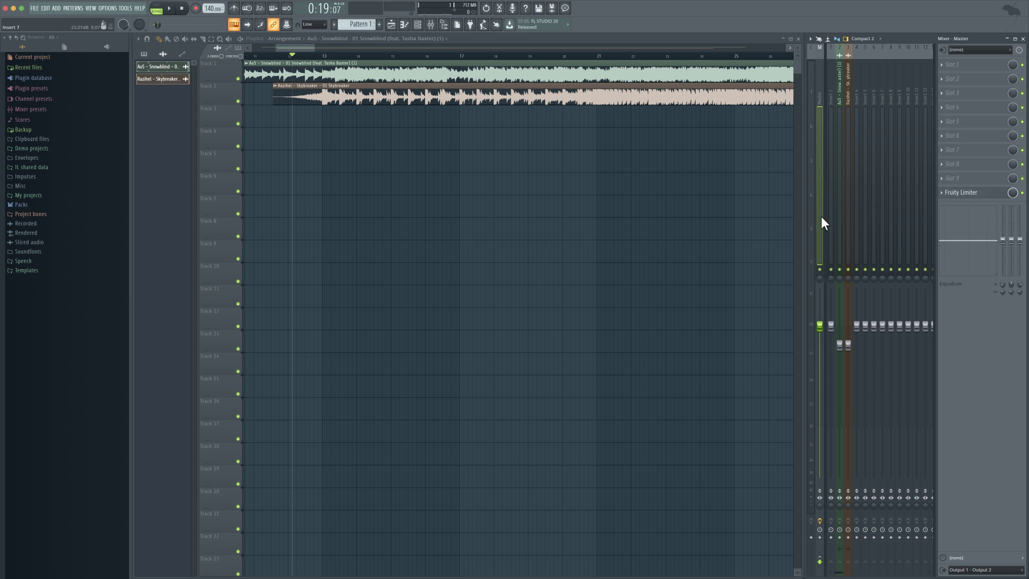
- Solo the Snowblind track and audition it from around bar 60
{"action": "scroll", "coordinate": [285, 58], "scroll_direction": "down", "scroll_amount": 6}
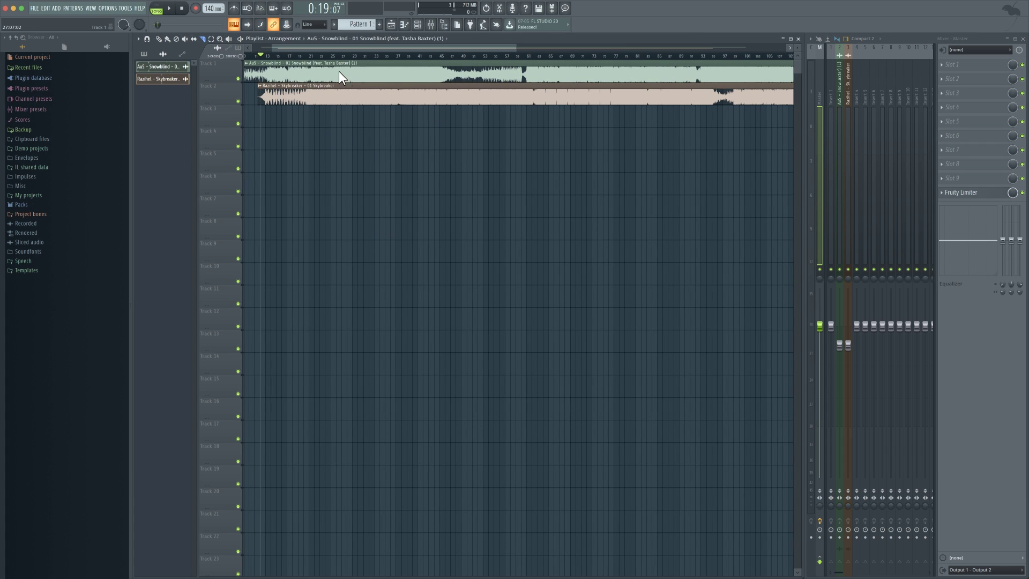
{"action": "scroll", "coordinate": [332, 63], "scroll_direction": "down", "scroll_amount": 2}
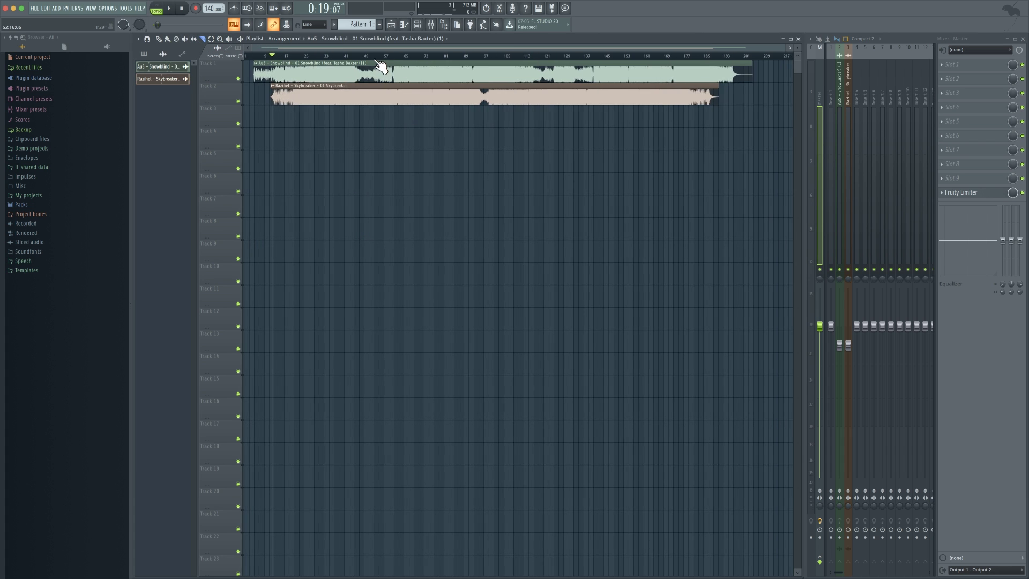
{"action": "scroll", "coordinate": [333, 63], "scroll_direction": "up", "scroll_amount": 5}
{"action": "right_click", "coordinate": [239, 78]}
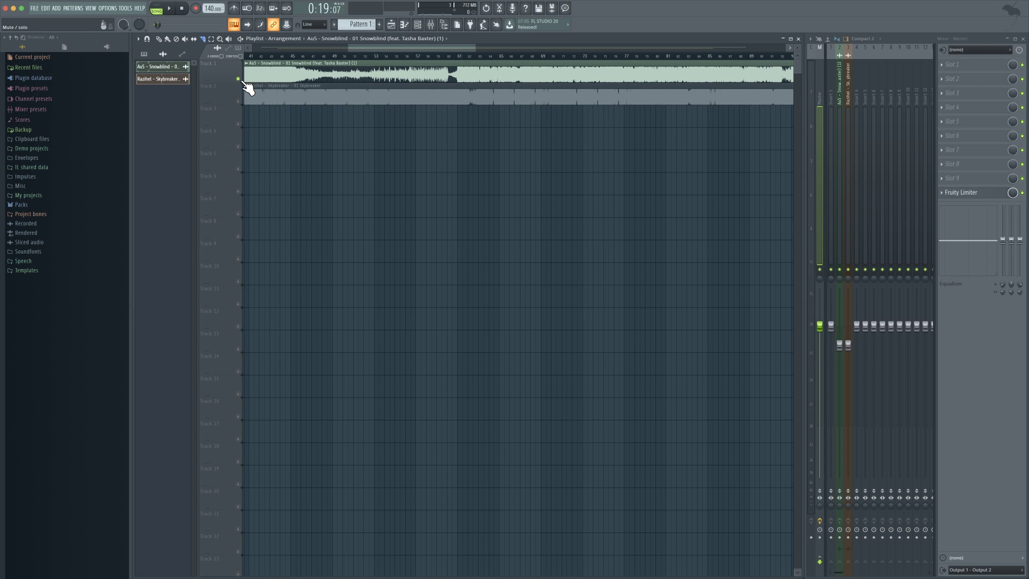
{"action": "left_click", "coordinate": [452, 54]}
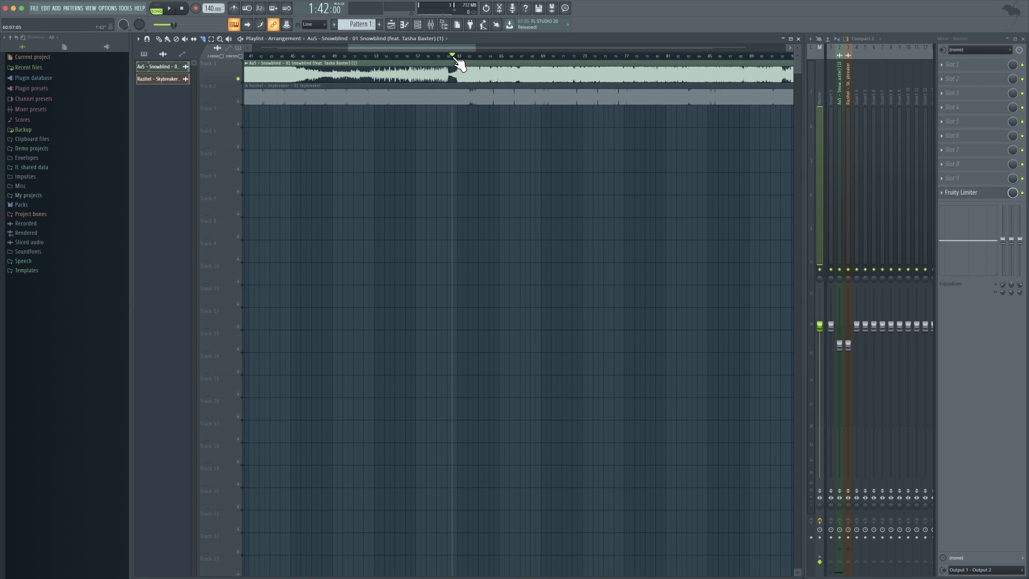
{"action": "key", "text": "space"}
{"action": "scroll", "coordinate": [464, 60], "scroll_direction": "up", "scroll_amount": 5}
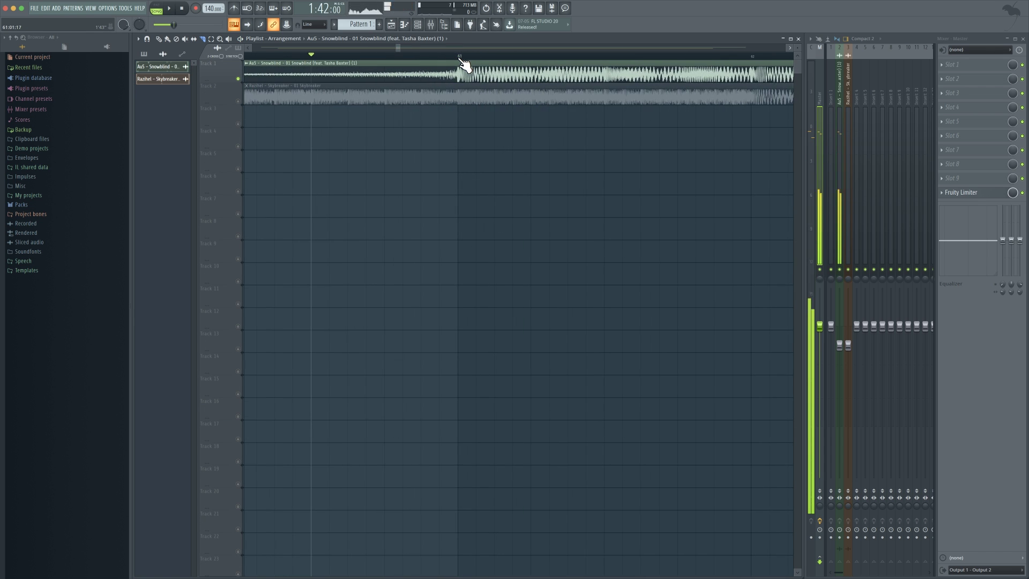
{"action": "key", "text": "space"}
- Solo the Skybreaker track and audition it from just before bar 61
{"action": "left_click", "coordinate": [458, 55]}
{"action": "scroll", "coordinate": [453, 60], "scroll_direction": "down", "scroll_amount": 5}
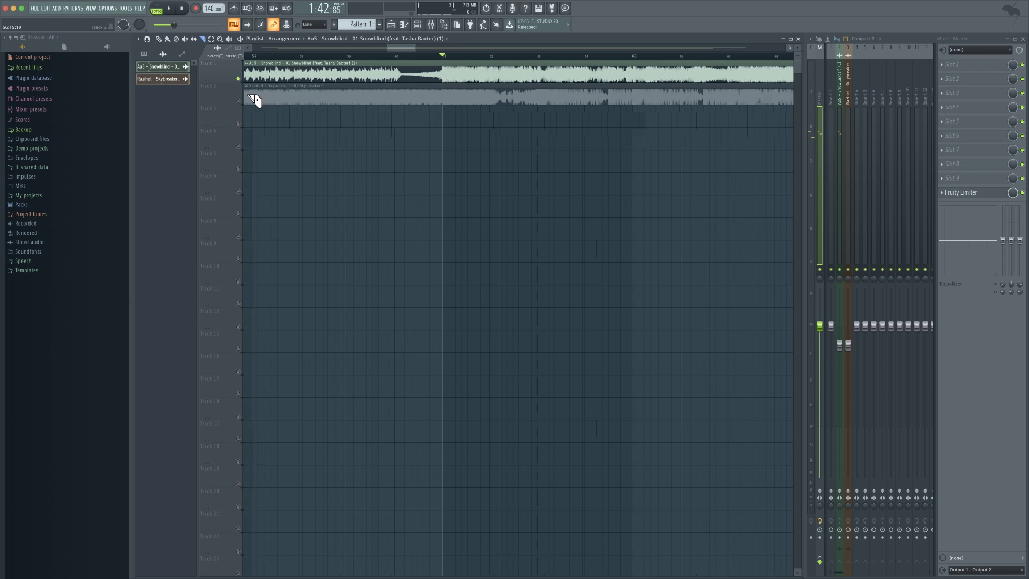
{"action": "right_click", "coordinate": [238, 101]}
{"action": "key", "text": "space"}
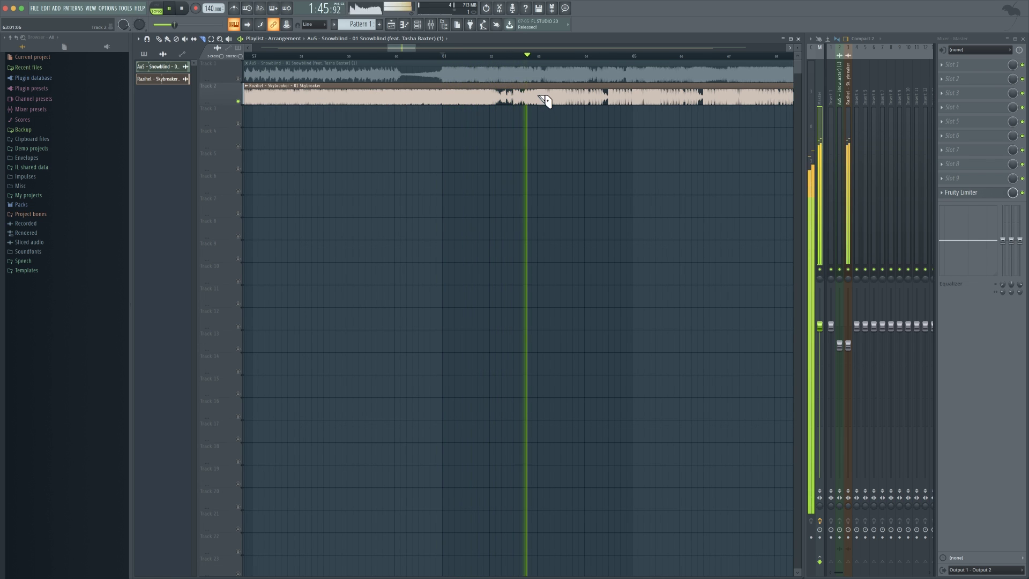
{"action": "key", "text": "space"}
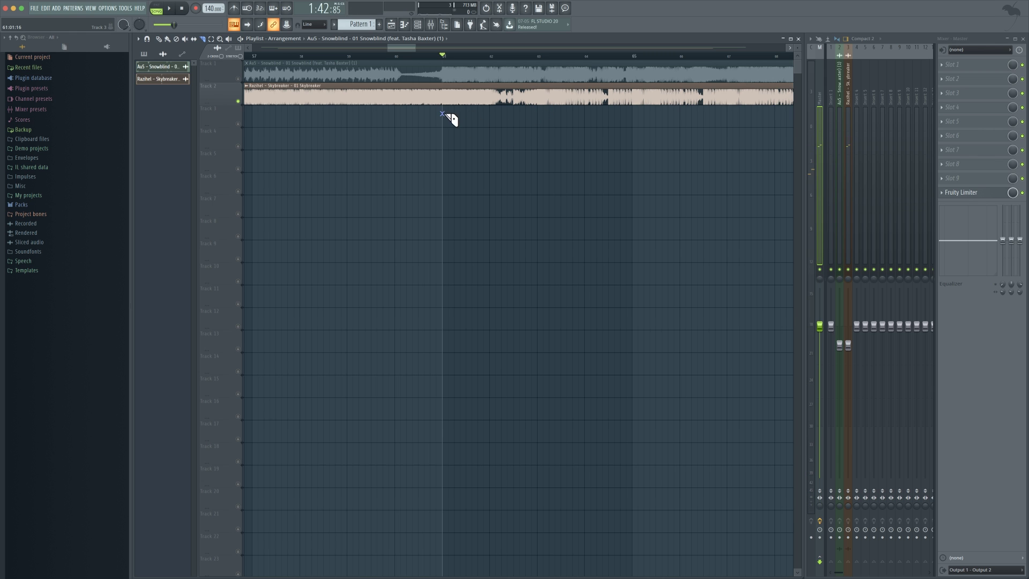
- Mark a cut line across the Skybreaker clip at its drop
{"action": "left_click_drag", "start_coordinate": [443, 115], "coordinate": [534, 130]}
{"action": "scroll", "coordinate": [541, 62], "scroll_direction": "down", "scroll_amount": 5}
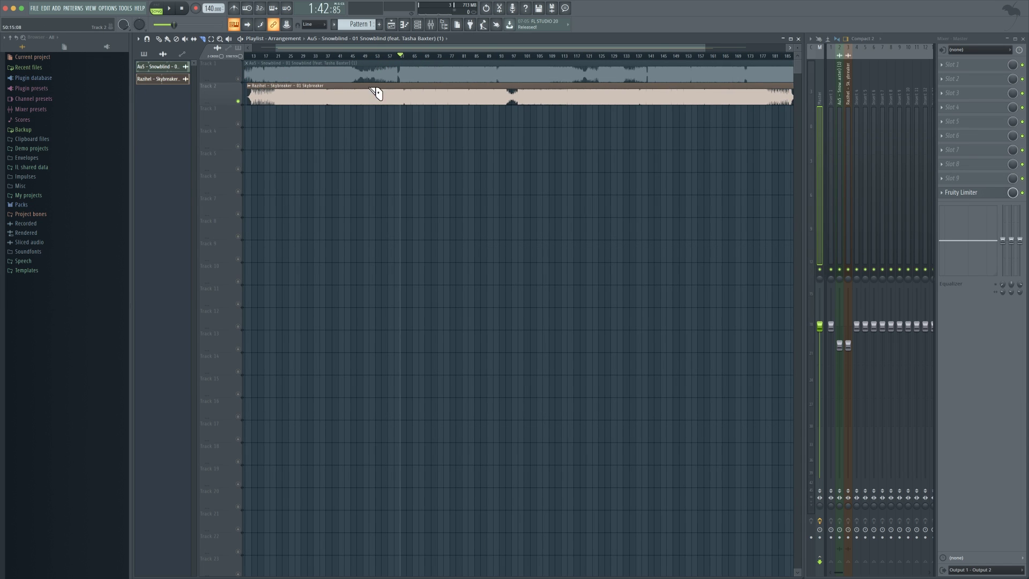
{"action": "scroll", "coordinate": [355, 65], "scroll_direction": "down", "scroll_amount": 4}
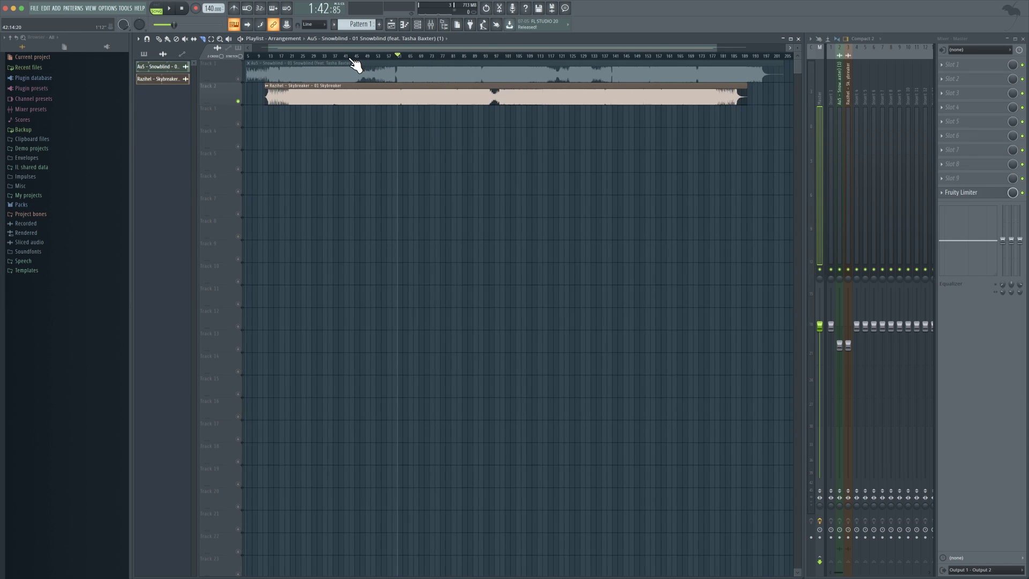
{"action": "scroll", "coordinate": [356, 64], "scroll_direction": "up", "scroll_amount": 1}
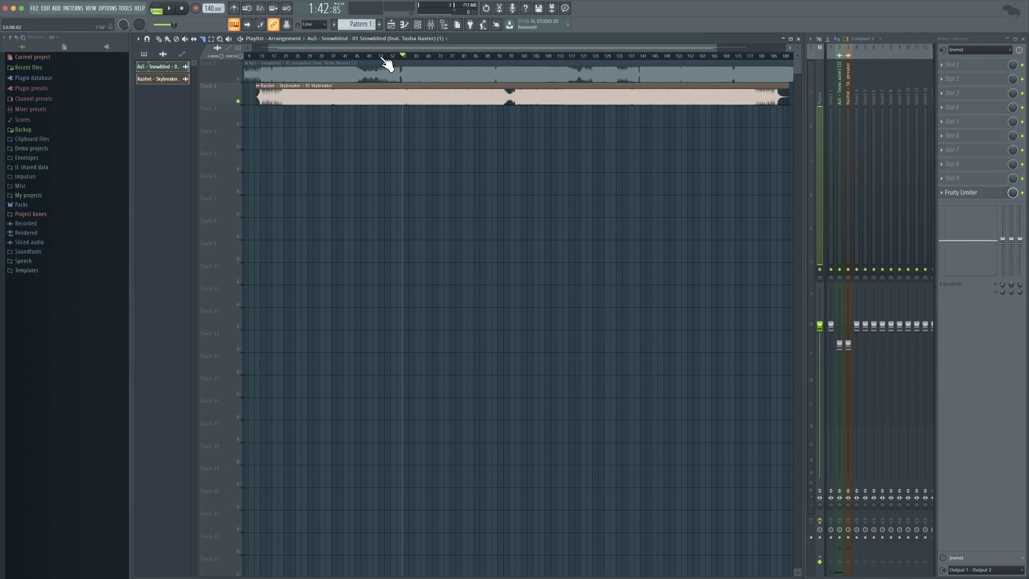
{"action": "scroll", "coordinate": [399, 64], "scroll_direction": "up", "scroll_amount": 8}
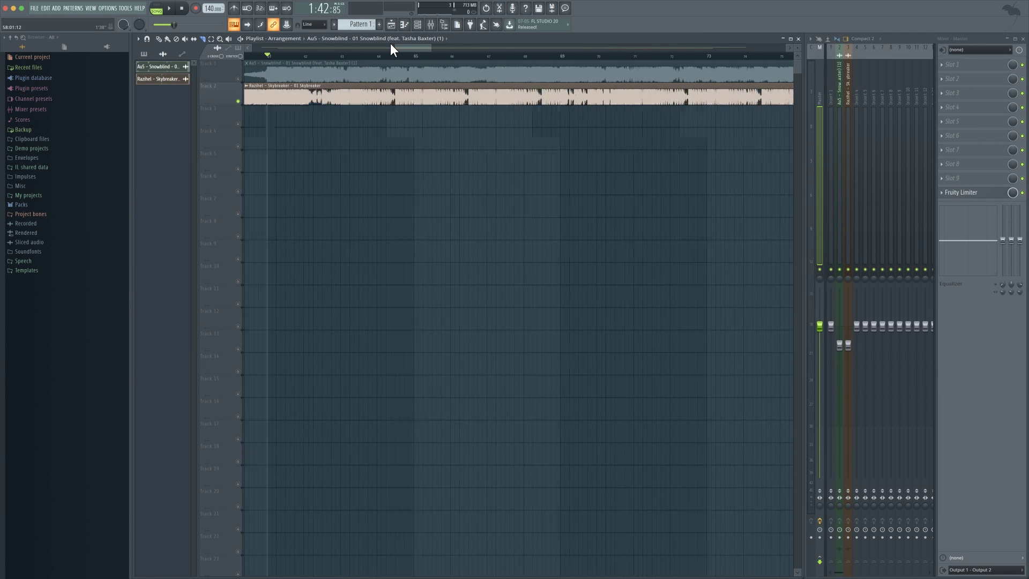
{"action": "scroll", "coordinate": [390, 43], "scroll_direction": "left", "scroll_amount": 2}
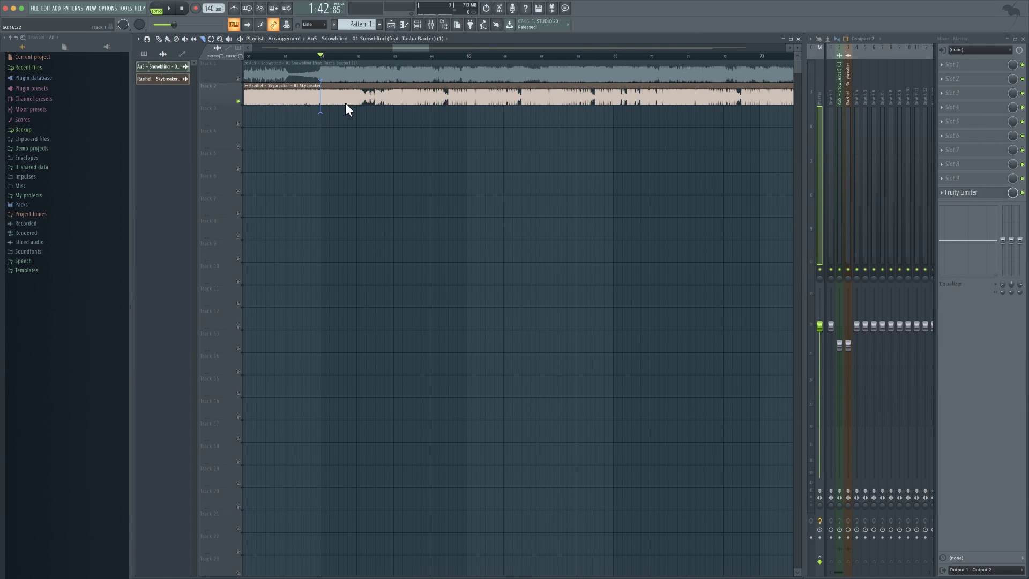
- Slice Skybreaker at its drop, delete the intro piece, and move the clip under Snowblind's drop
{"action": "left_click", "coordinate": [394, 95]}
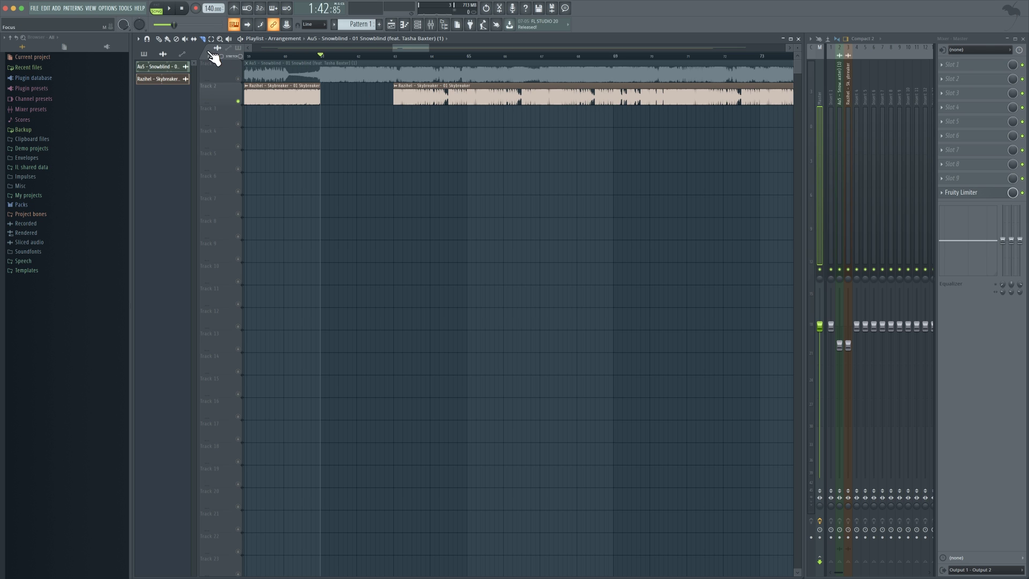
{"action": "left_click", "coordinate": [159, 40]}
{"action": "right_click", "coordinate": [284, 98]}
{"action": "left_click_drag", "start_coordinate": [437, 98], "coordinate": [362, 95]}
- Unsolo Snowblind and play both tracks together from around bar 60
{"action": "left_click", "coordinate": [240, 80]}
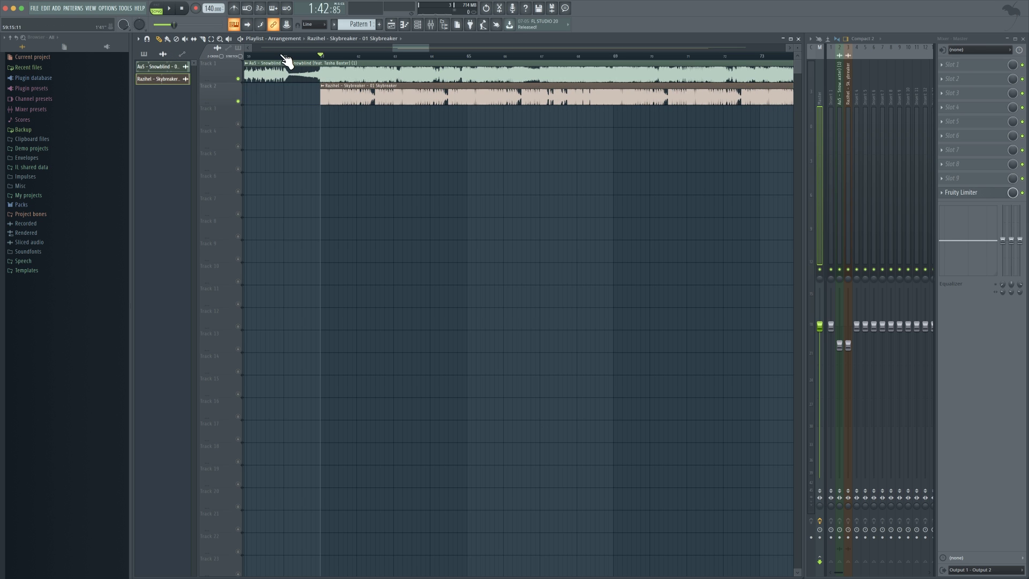
{"action": "left_click", "coordinate": [279, 56]}
{"action": "key", "text": "space"}
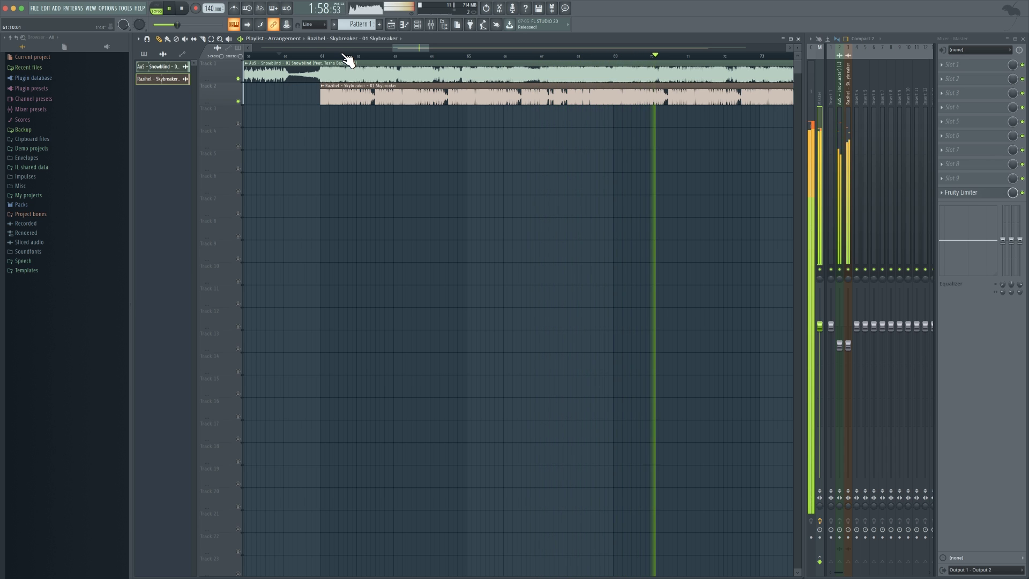
{"action": "key", "text": "space"}
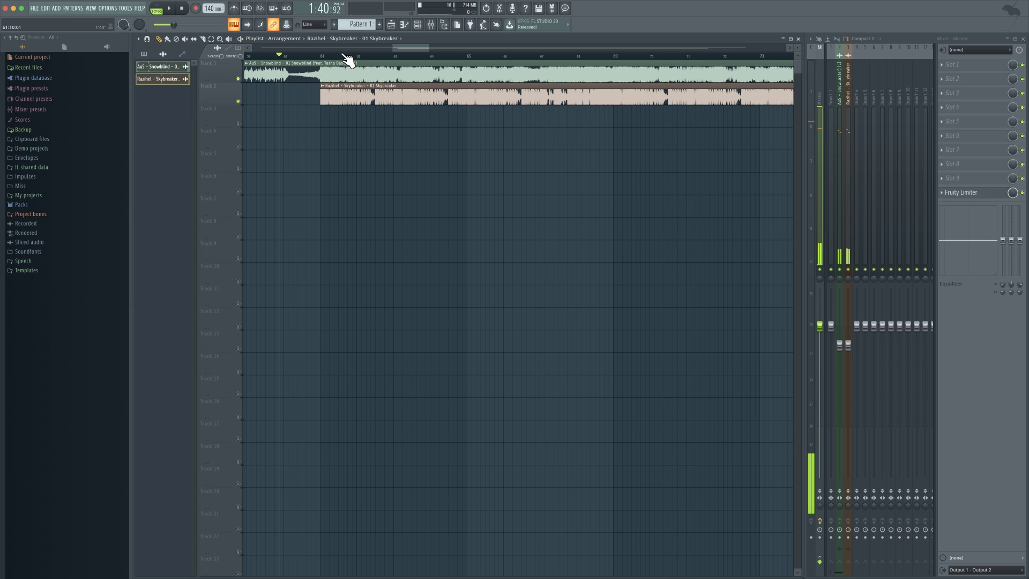
{"action": "scroll", "coordinate": [348, 60], "scroll_direction": "down", "scroll_amount": 8}
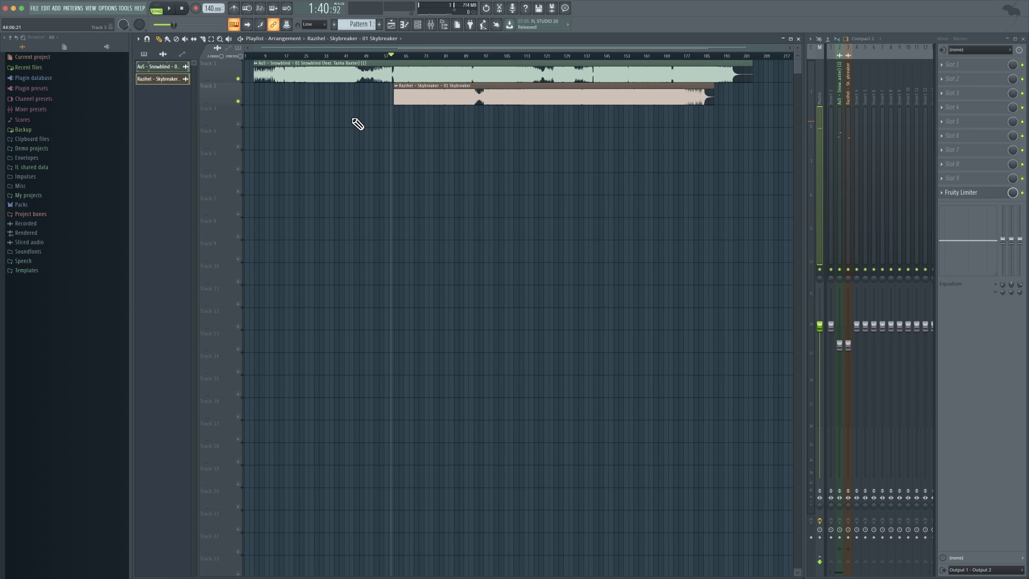
- Add Fruity Parametric EQ 2 to Master, raising the low shelf ~6 dB and mids near 645Hz ~3 dB
{"action": "left_click", "coordinate": [203, 38]}
{"action": "left_click", "coordinate": [971, 164]}
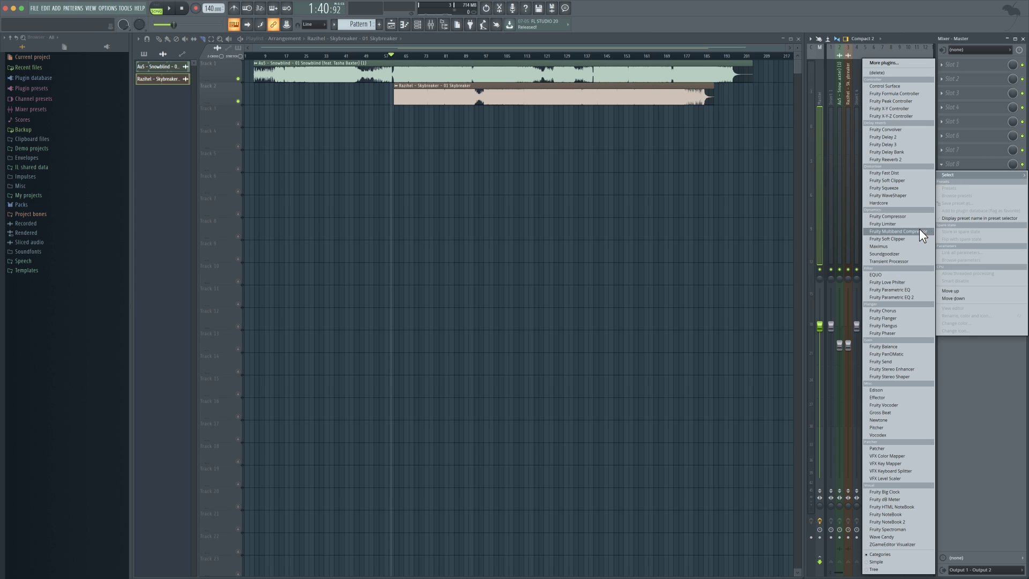
{"action": "left_click", "coordinate": [918, 297]}
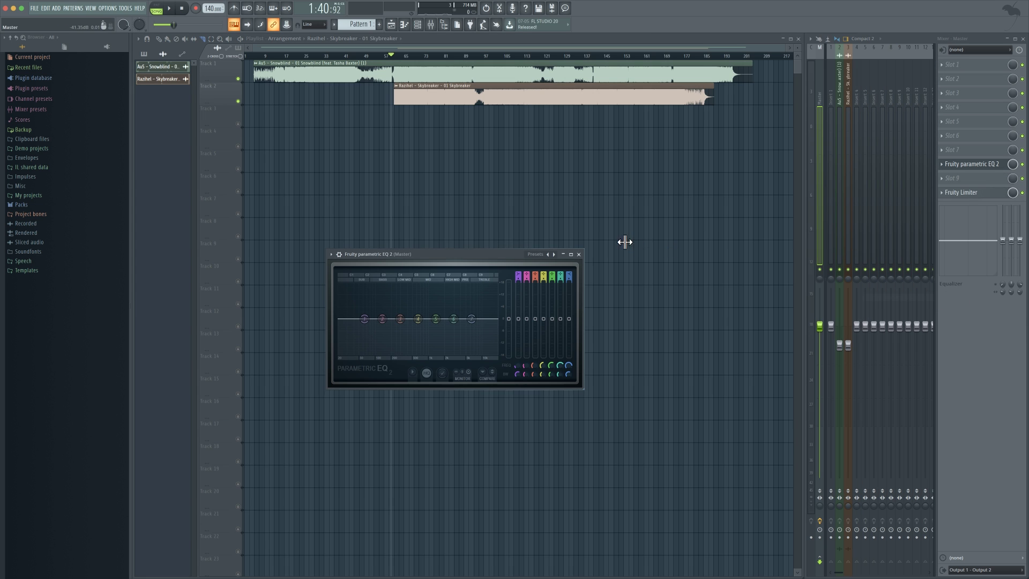
{"action": "left_click_drag", "start_coordinate": [471, 254], "coordinate": [435, 159]}
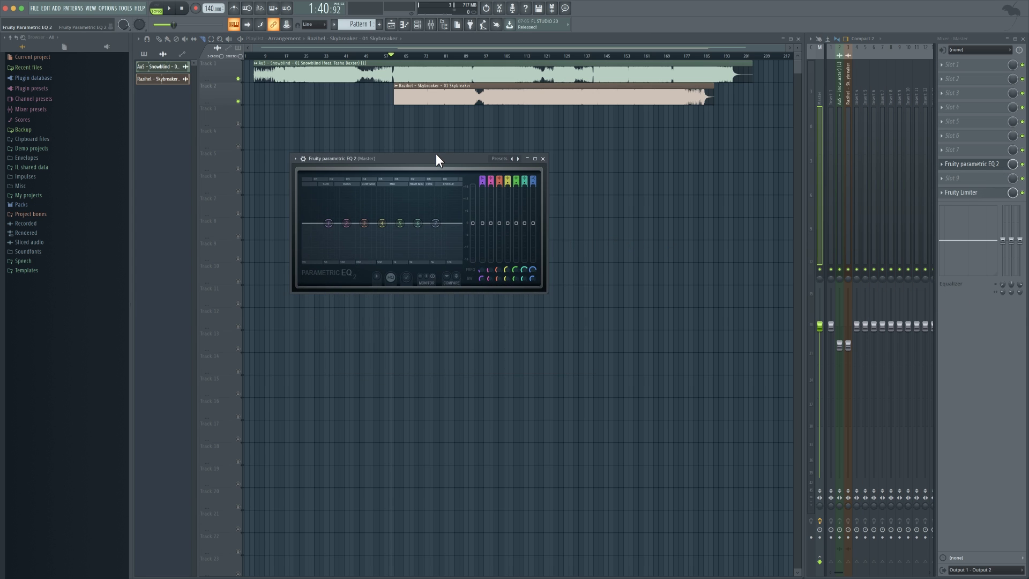
{"action": "left_click_drag", "start_coordinate": [329, 222], "coordinate": [337, 258]}
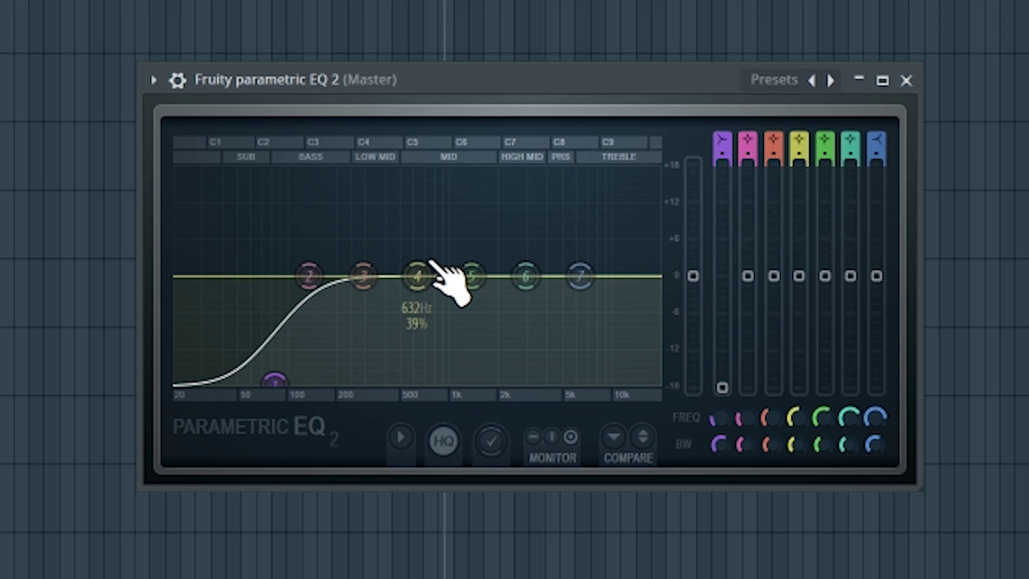
{"action": "left_click_drag", "start_coordinate": [420, 283], "coordinate": [474, 266]}
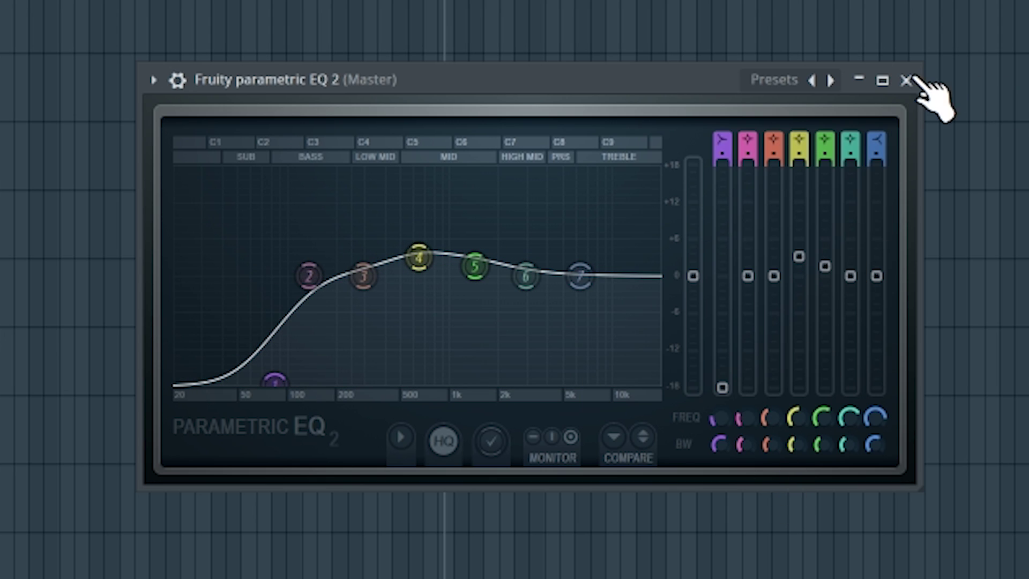
{"action": "left_click", "coordinate": [905, 81]}
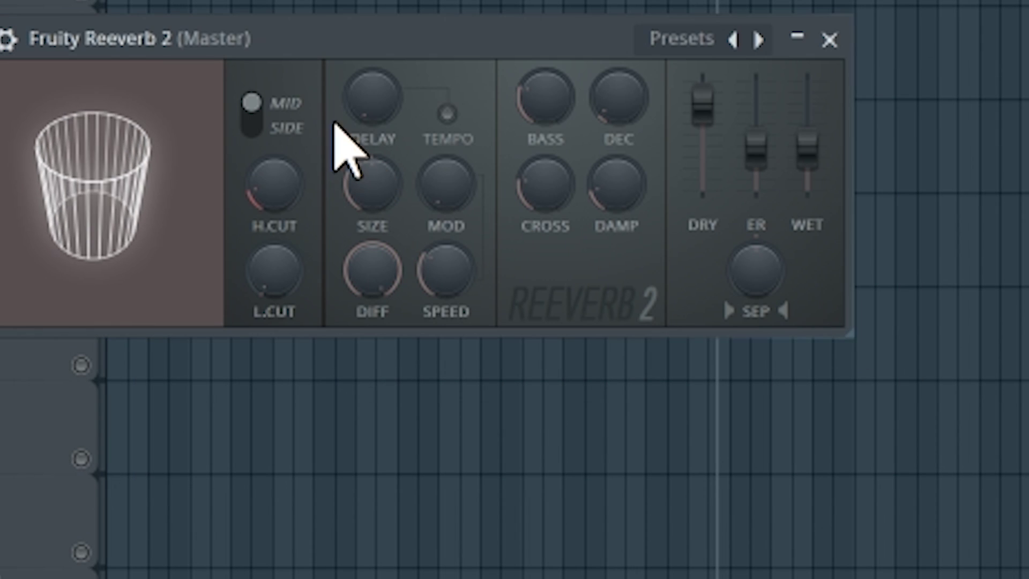
- Lengthen the Fruity Reeverb 2 decay on Master and close its window
{"action": "left_click_drag", "start_coordinate": [347, 36], "coordinate": [430, 64]}
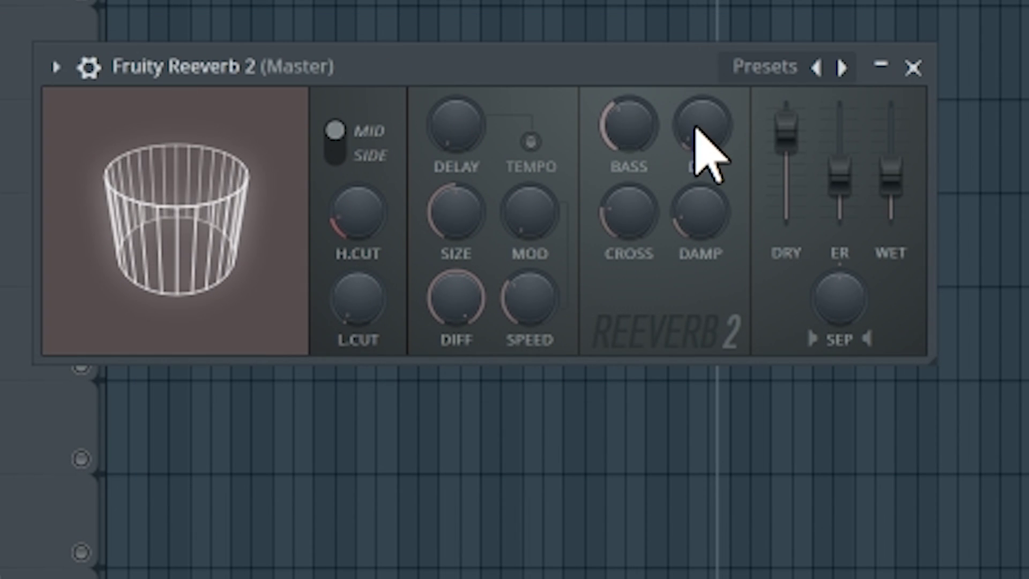
{"action": "mouse_move", "coordinate": [700, 156]}
{"action": "left_mouse_down"}
{"action": "mouse_move", "coordinate": [700, 134]}
{"action": "mouse_move", "coordinate": [700, 150]}
{"action": "left_mouse_up"}
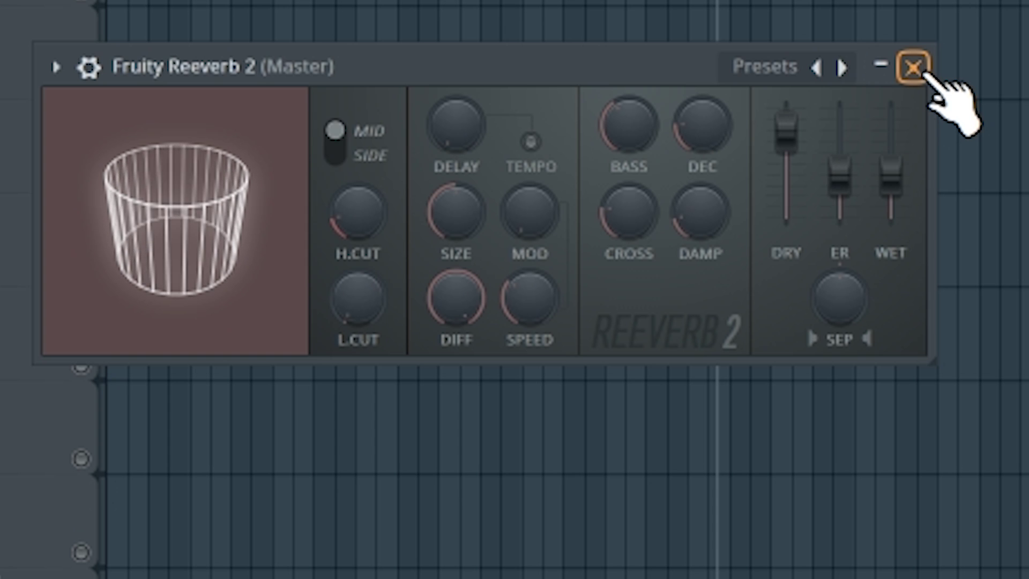
{"action": "left_click", "coordinate": [881, 65]}
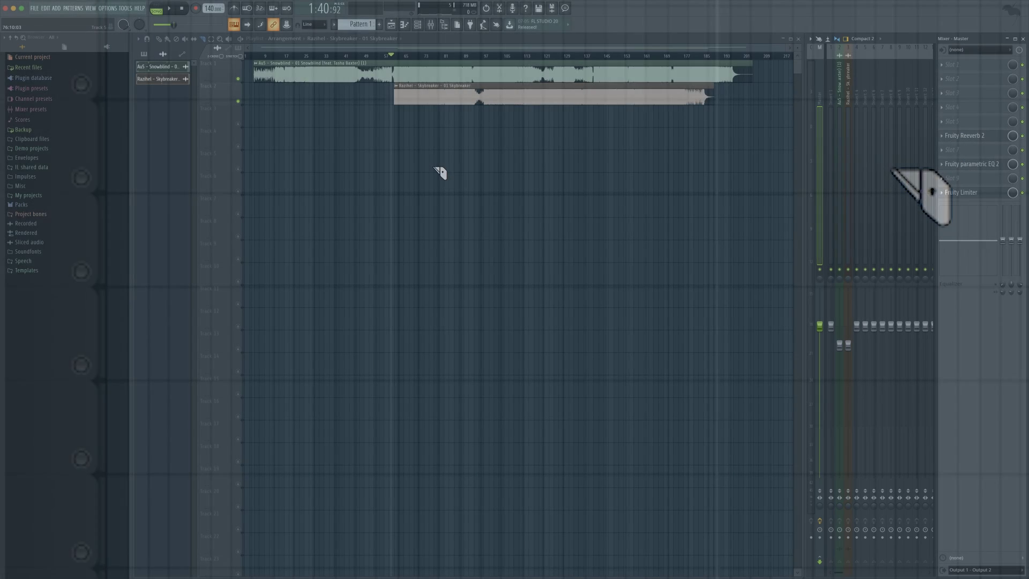
{"action": "left_click_drag", "start_coordinate": [250, 126], "coordinate": [409, 153]}
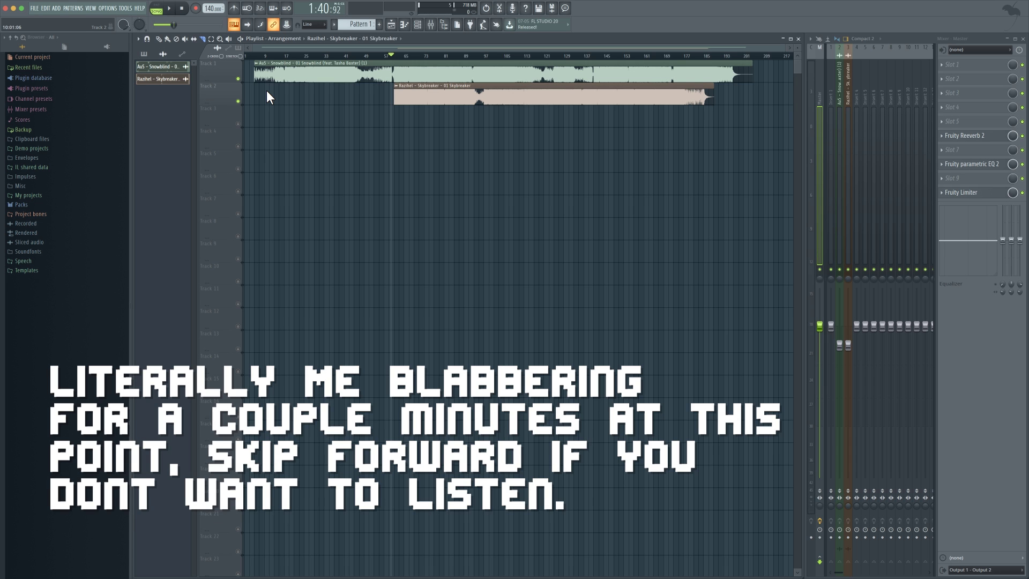
{"action": "scroll", "coordinate": [399, 59], "scroll_direction": "up", "scroll_amount": 8}
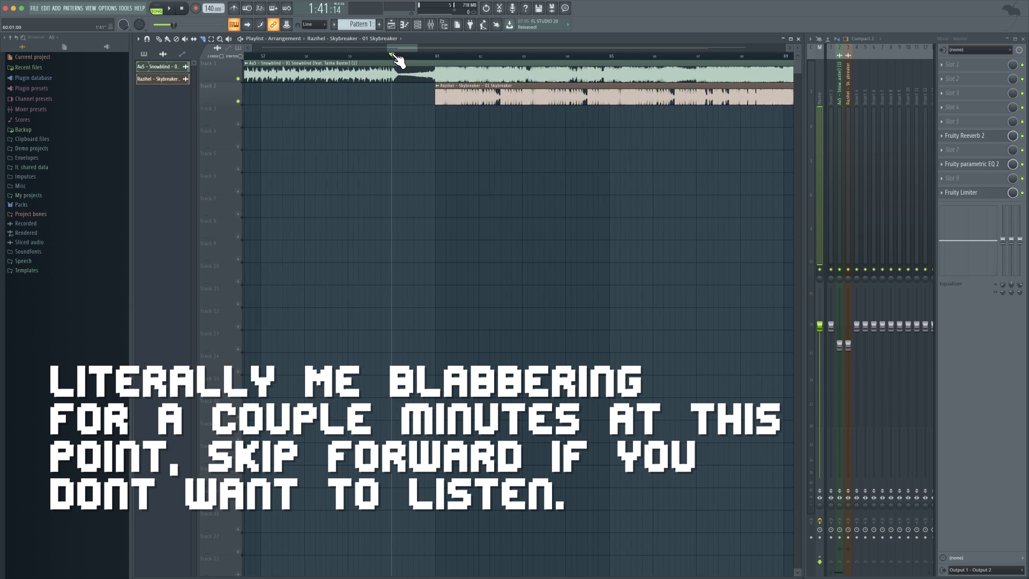
{"action": "left_click", "coordinate": [434, 56]}
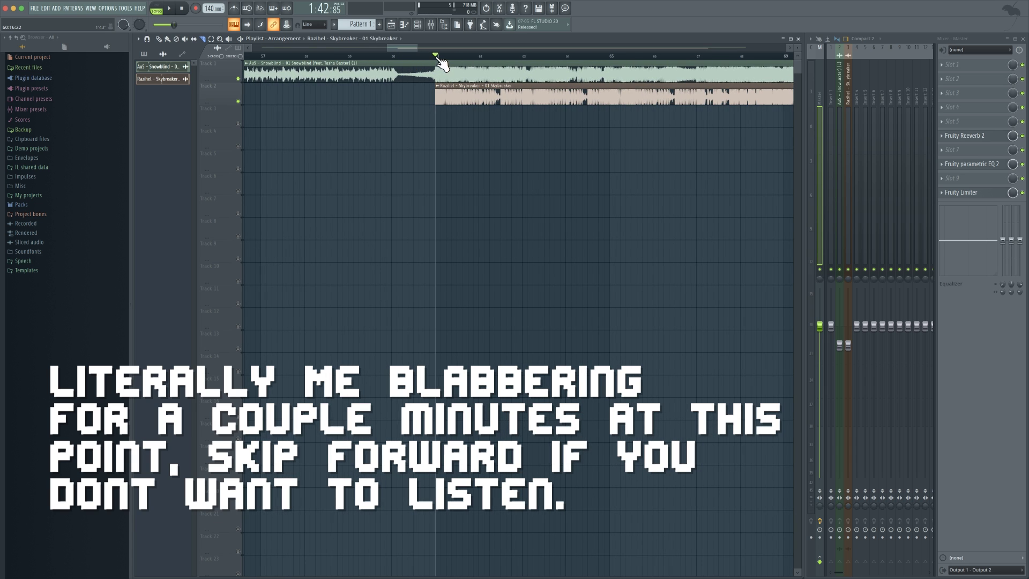
{"action": "left_click_drag", "start_coordinate": [441, 54], "coordinate": [439, 60]}
{"action": "scroll", "coordinate": [435, 62], "scroll_direction": "down", "scroll_amount": 10}
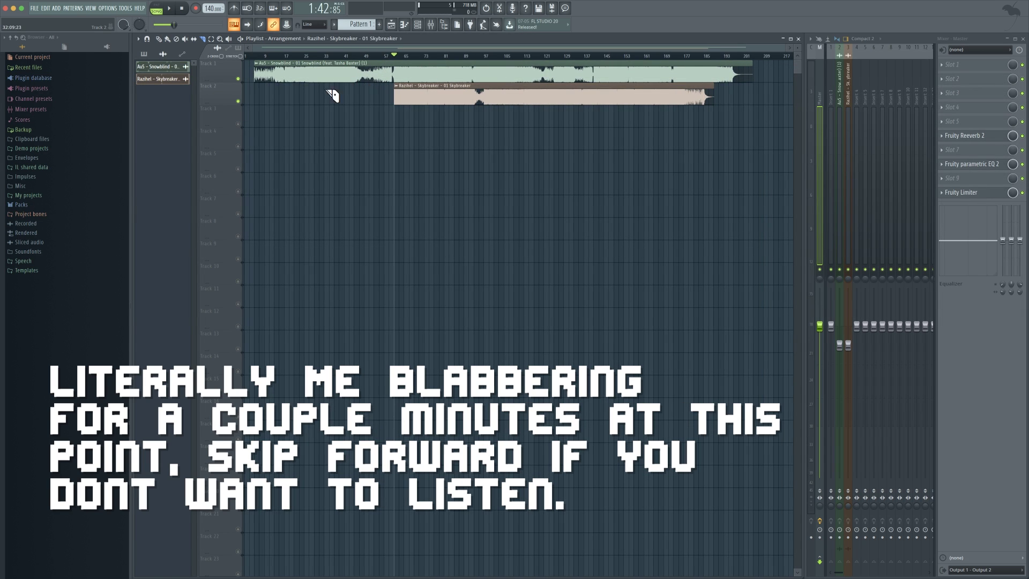
{"action": "left_click_drag", "start_coordinate": [382, 81], "coordinate": [401, 110]}
{"action": "left_click_drag", "start_coordinate": [317, 87], "coordinate": [392, 132]}
{"action": "left_click", "coordinate": [35, 9]}
{"action": "mouse_move", "coordinate": [45, 78]}
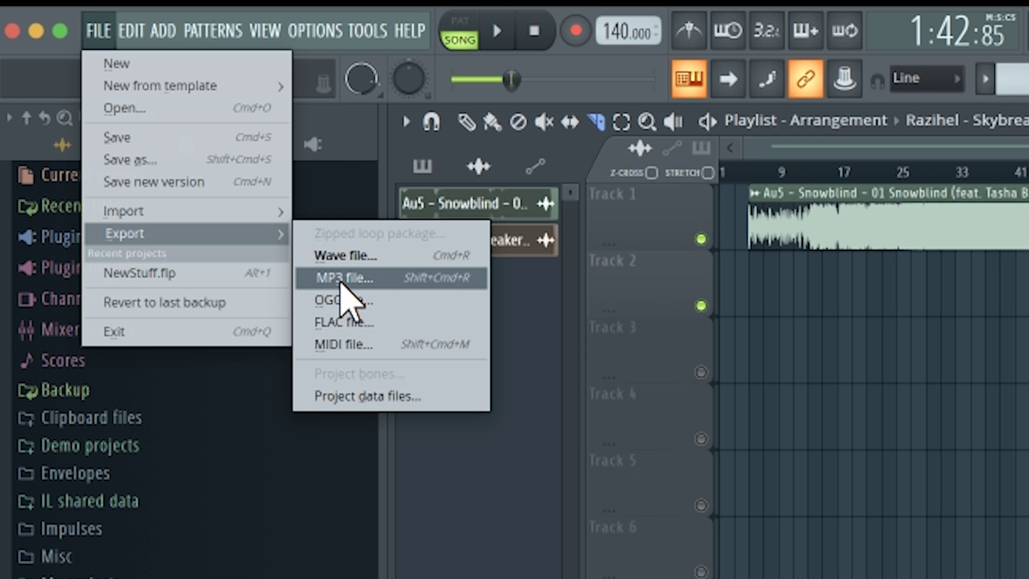
{"action": "left_click", "coordinate": [341, 278]}
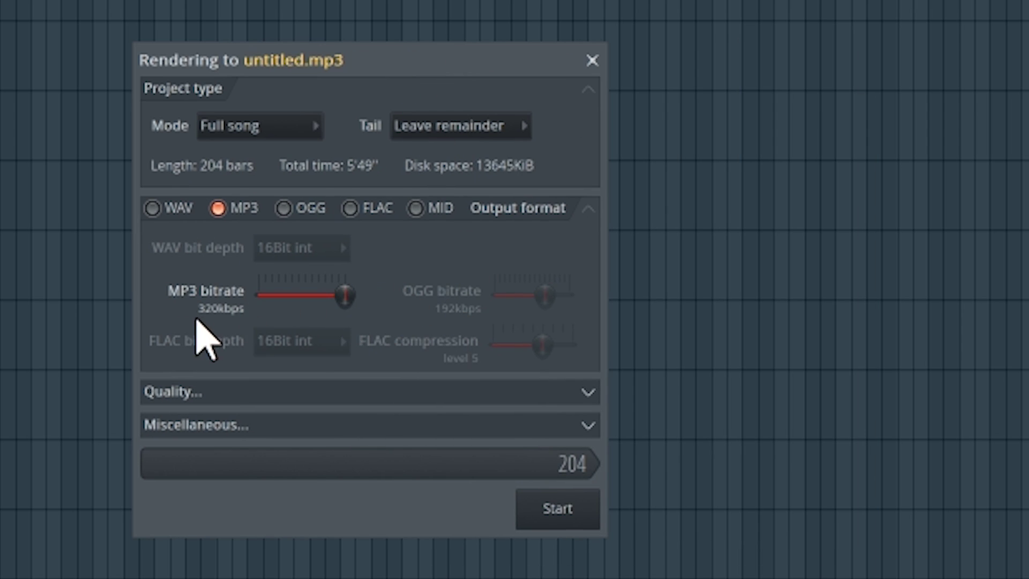
{"action": "left_click_drag", "start_coordinate": [281, 311], "coordinate": [242, 310]}
{"action": "left_click_drag", "start_coordinate": [304, 294], "coordinate": [368, 315]}
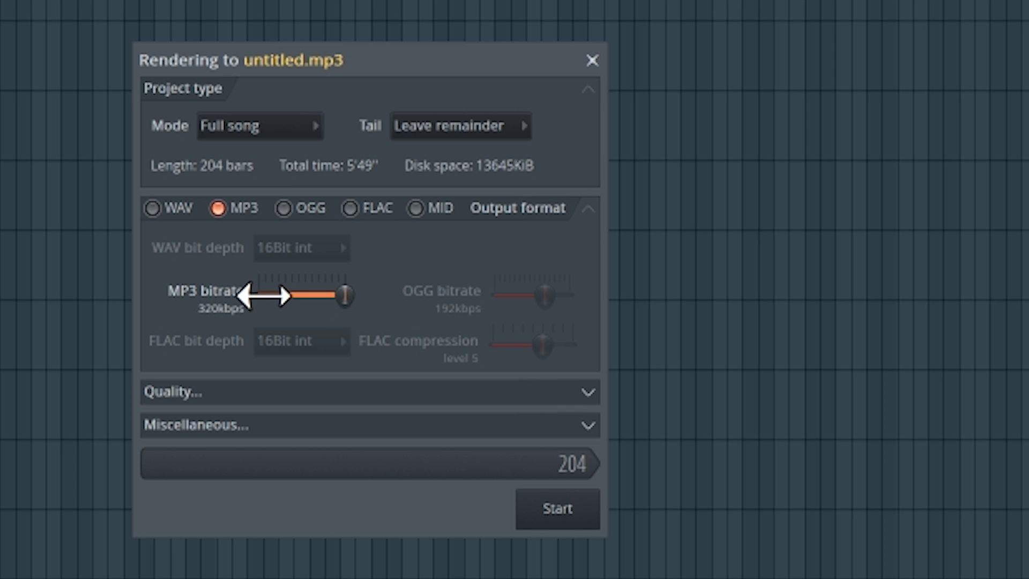
{"action": "left_click", "coordinate": [591, 60]}
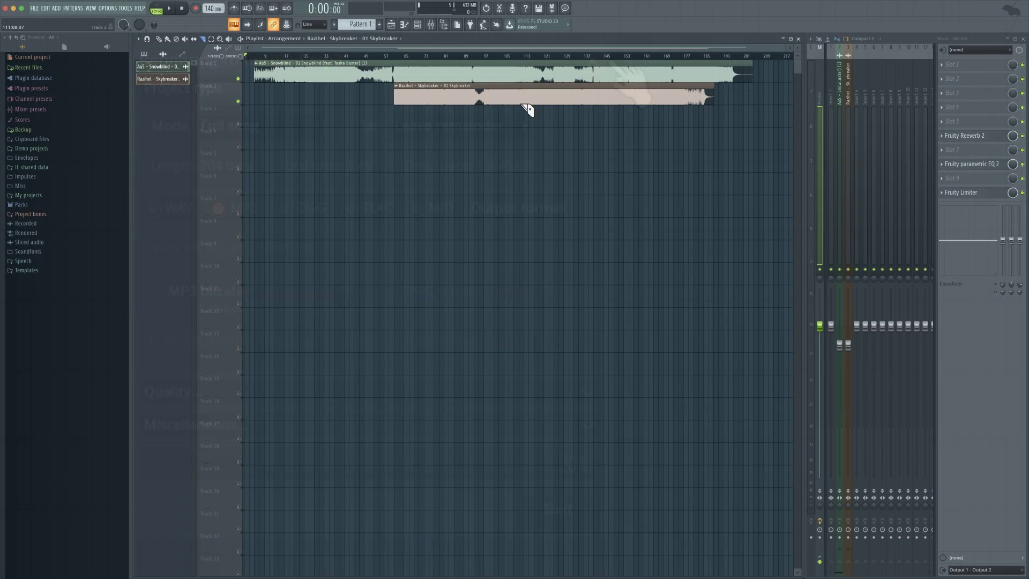
- Create a trial Snowblind volume automation clip with a dip before the drop, then delete it
{"action": "scroll", "coordinate": [516, 62], "scroll_direction": "up", "scroll_amount": 2}
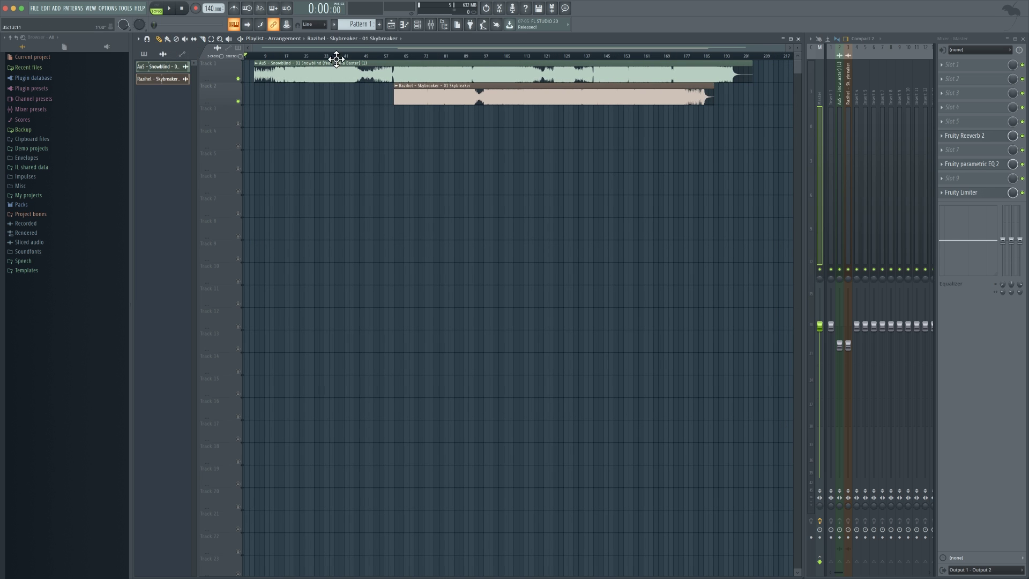
{"action": "scroll", "coordinate": [376, 68], "scroll_direction": "up", "scroll_amount": 3}
{"action": "double_click", "coordinate": [378, 70]}
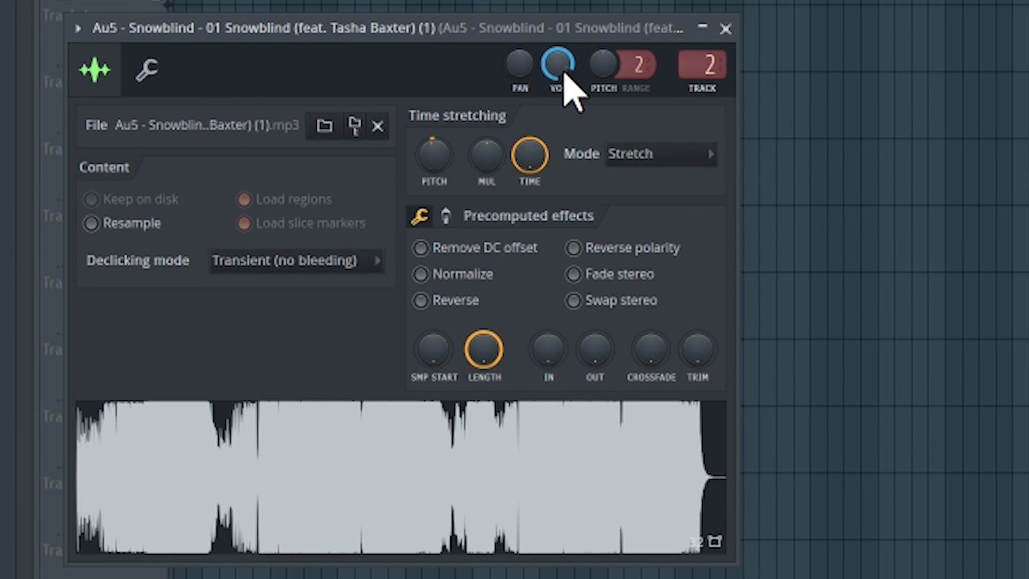
{"action": "right_click", "coordinate": [564, 75]}
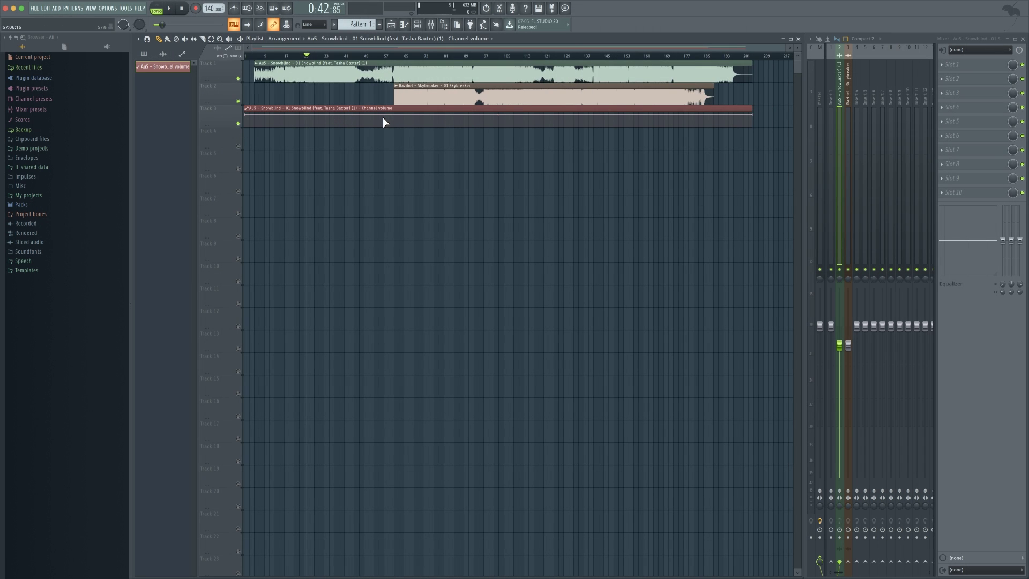
{"action": "left_click_drag", "start_coordinate": [394, 121], "coordinate": [414, 114]}
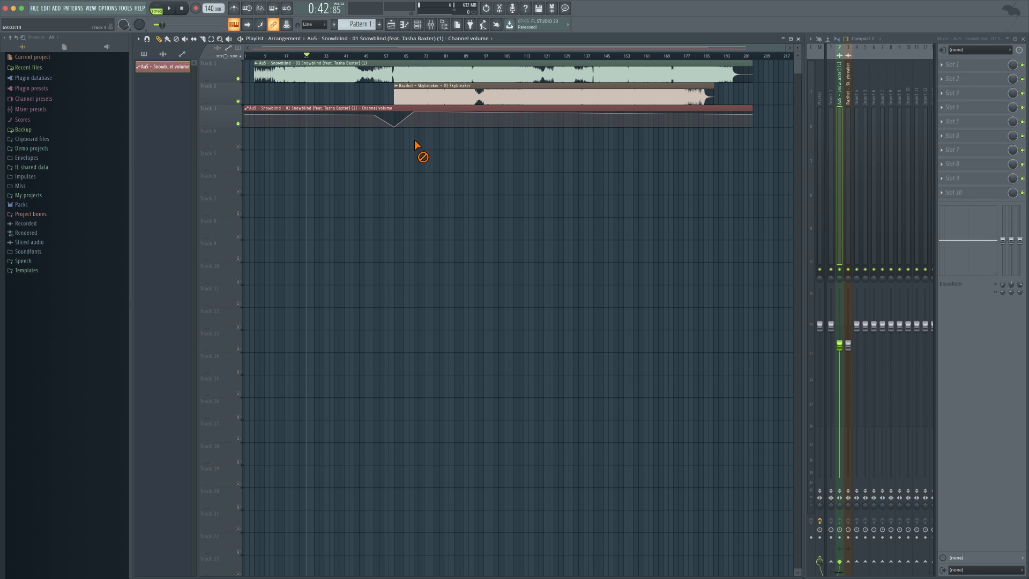
{"action": "right_click", "coordinate": [413, 119]}
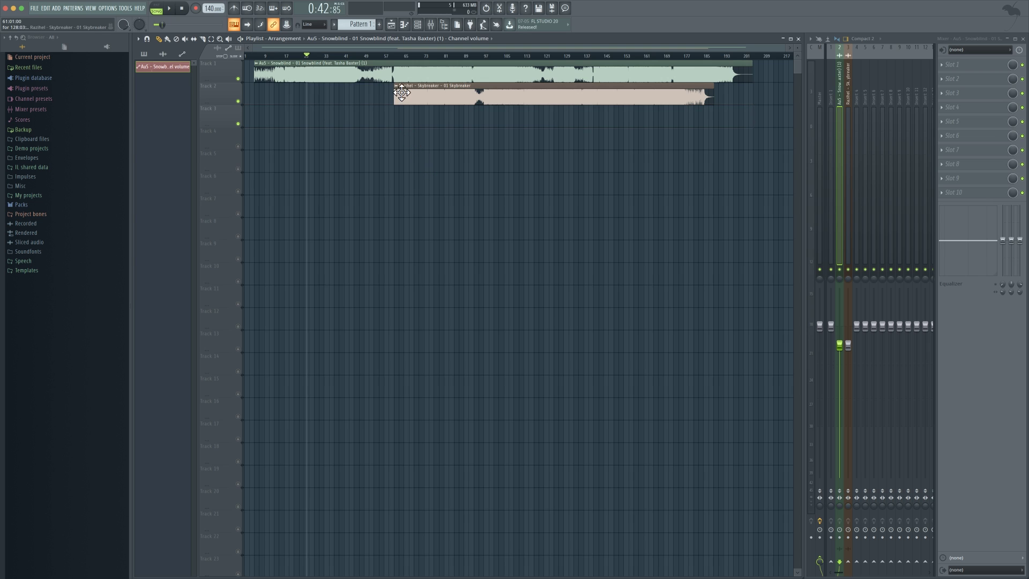
{"action": "double_click", "coordinate": [387, 85]}
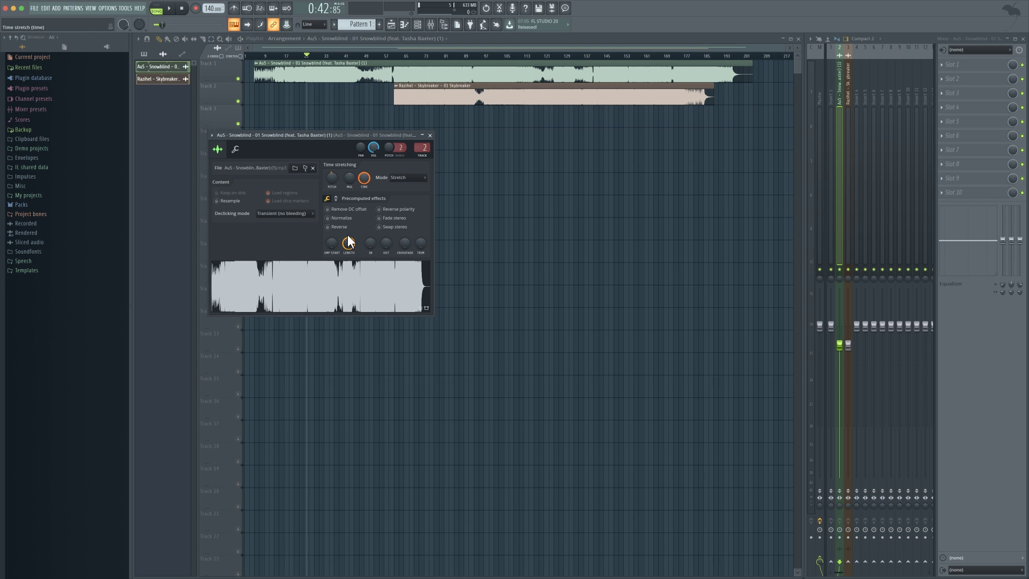
{"action": "right_click", "coordinate": [368, 176]}
{"action": "left_click", "coordinate": [373, 148]}
{"action": "right_click", "coordinate": [375, 147]}
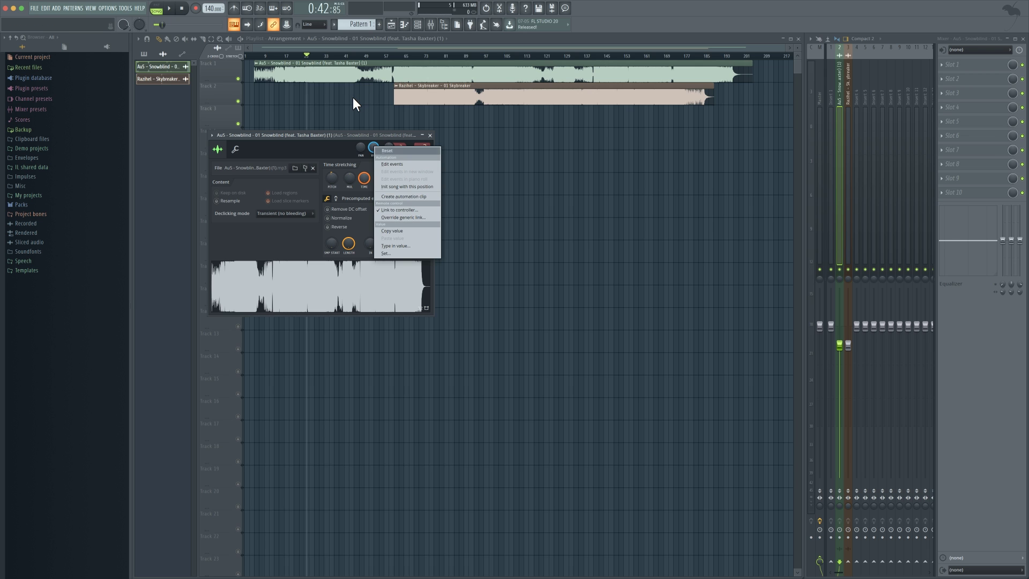
{"action": "key", "text": "Escape"}
{"action": "left_click", "coordinate": [364, 56]}
{"action": "key", "text": "Escape"}
{"action": "scroll", "coordinate": [368, 59], "scroll_direction": "up", "scroll_amount": 5}
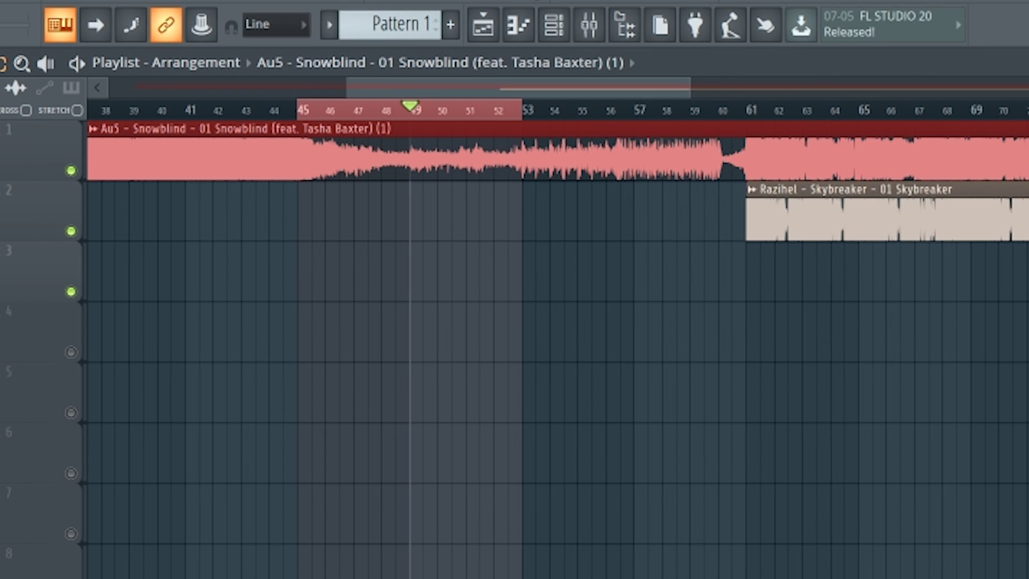
- Create a Snowblind channel-volume automation clip spanning bars 45–52
{"action": "double_click", "coordinate": [188, 161]}
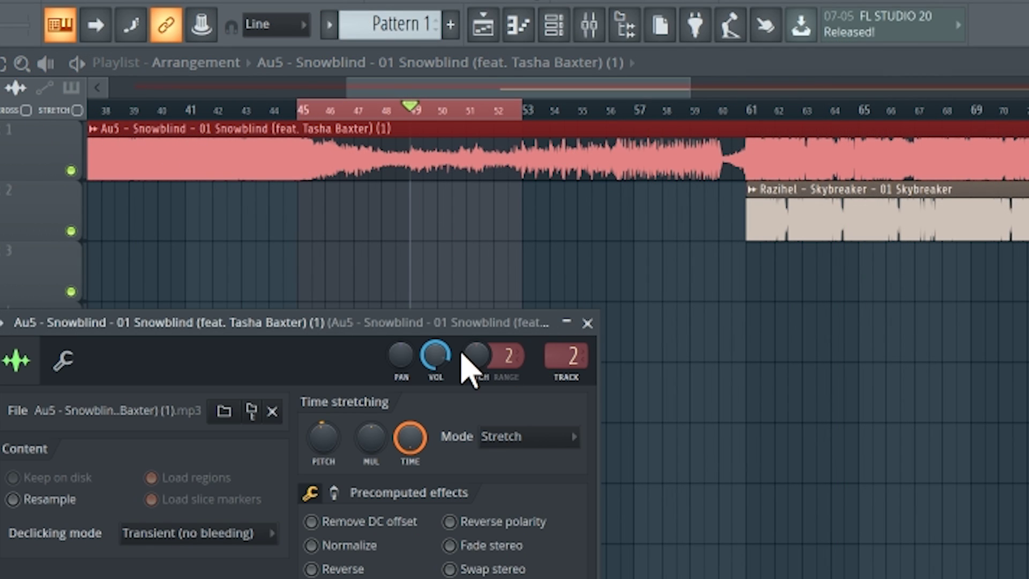
{"action": "right_click", "coordinate": [441, 358]}
{"action": "left_click", "coordinate": [547, 494]}
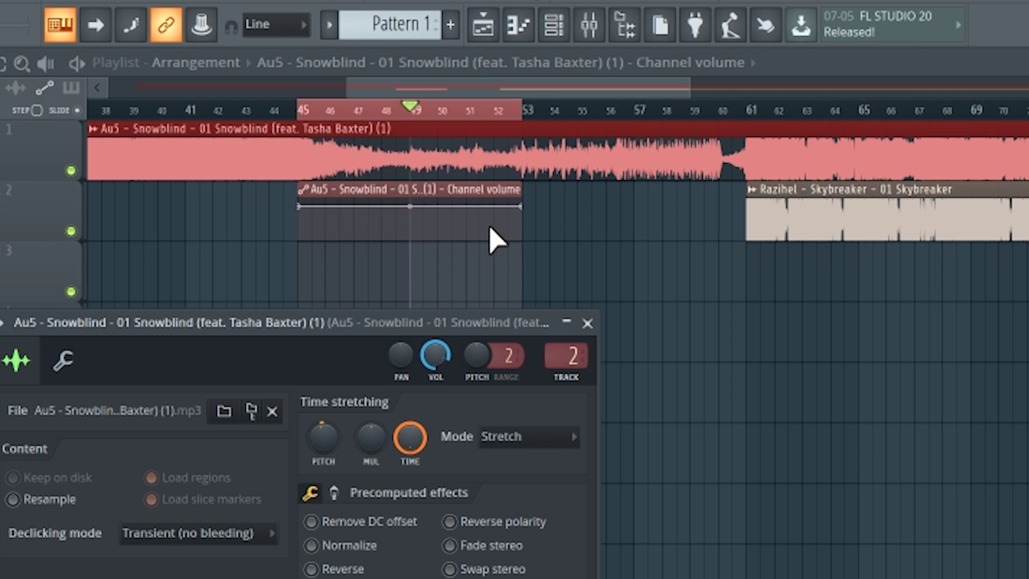
{"action": "scroll", "coordinate": [341, 112], "scroll_direction": "down", "scroll_amount": 5}
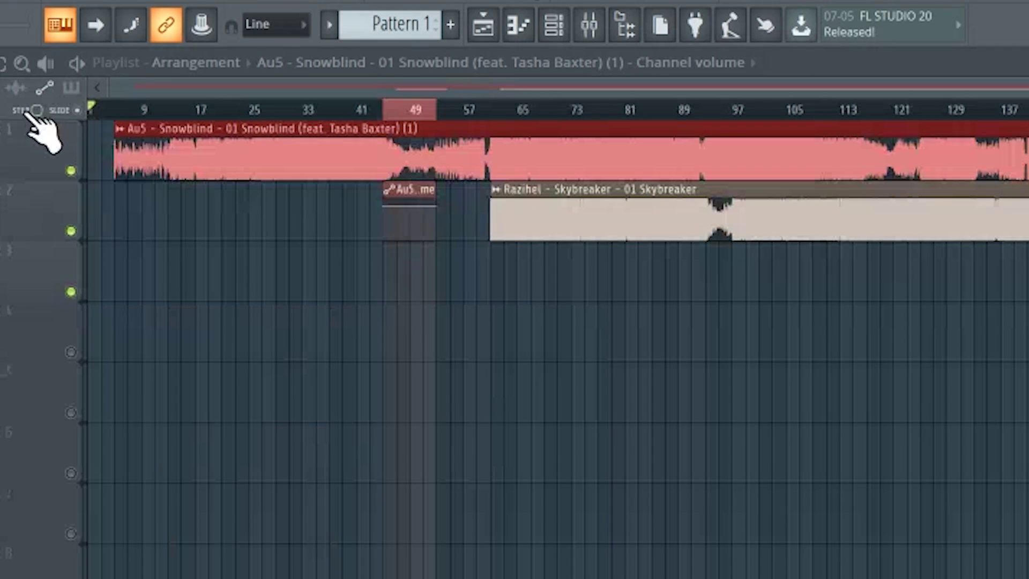
- Clear the bar 45–52 time selection and move the song position to about bar 45
{"action": "left_click", "coordinate": [422, 107]}
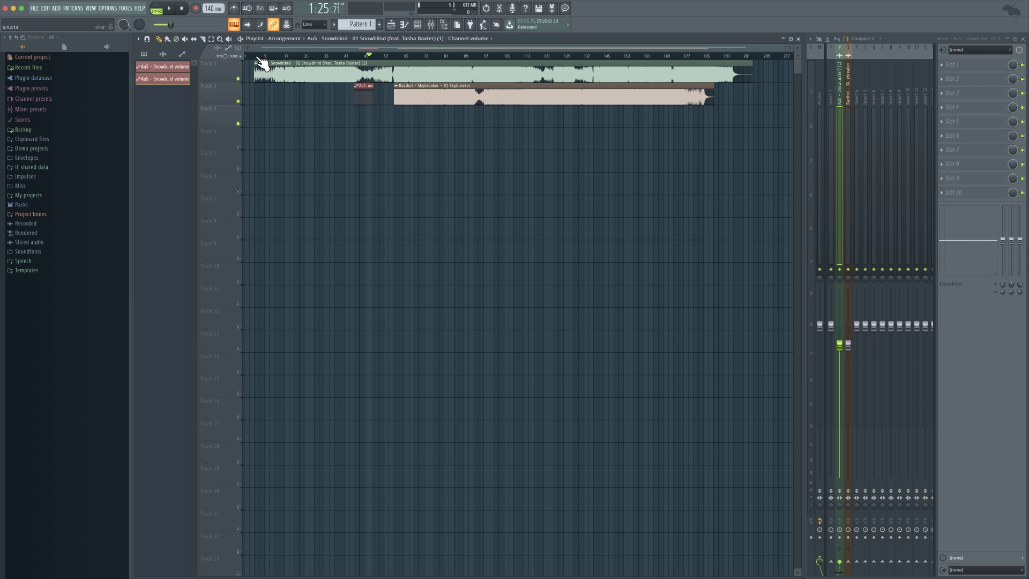
{"action": "left_click_drag", "start_coordinate": [261, 63], "coordinate": [353, 62]}
{"action": "scroll", "coordinate": [359, 63], "scroll_direction": "up", "scroll_amount": 6}
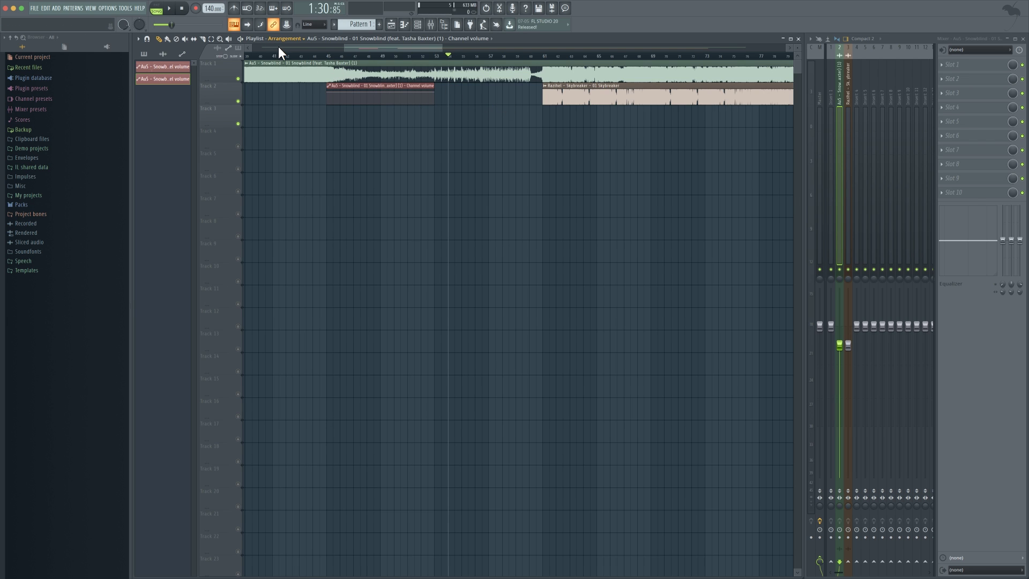
{"action": "scroll", "coordinate": [302, 62], "scroll_direction": "down", "scroll_amount": 6}
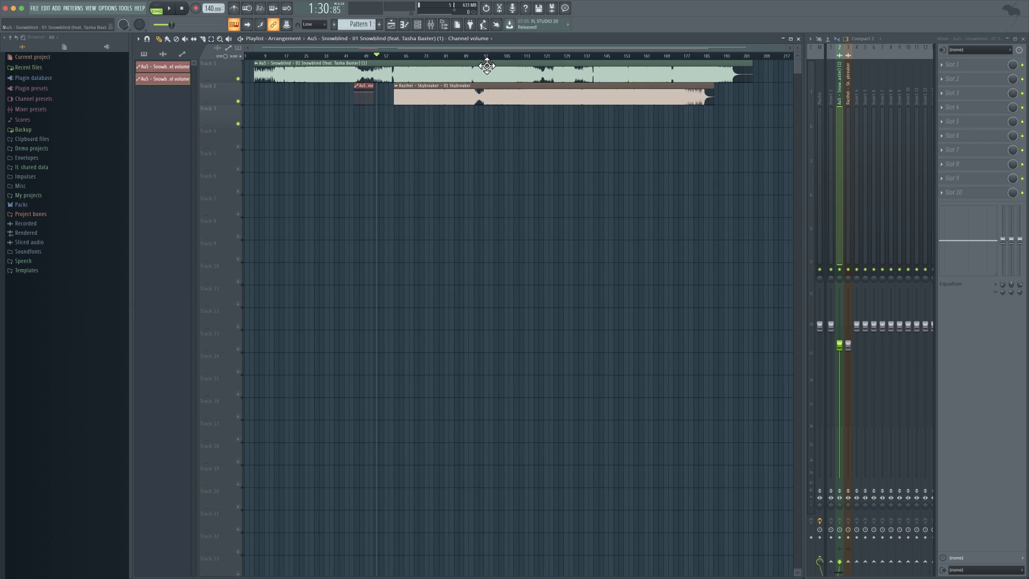